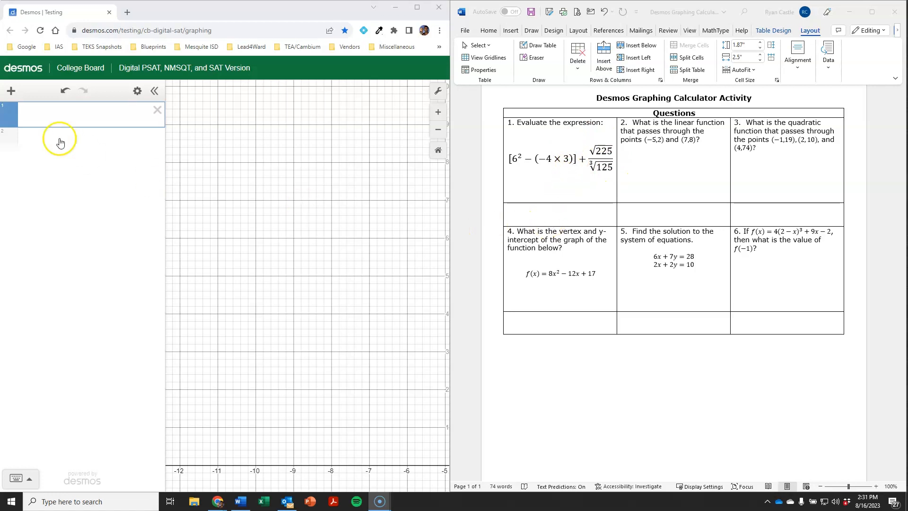
Step: Enter 6^2 − (−4·30) on expression line 1, fixing the stray x and brackets, to get 156
click(75, 115)
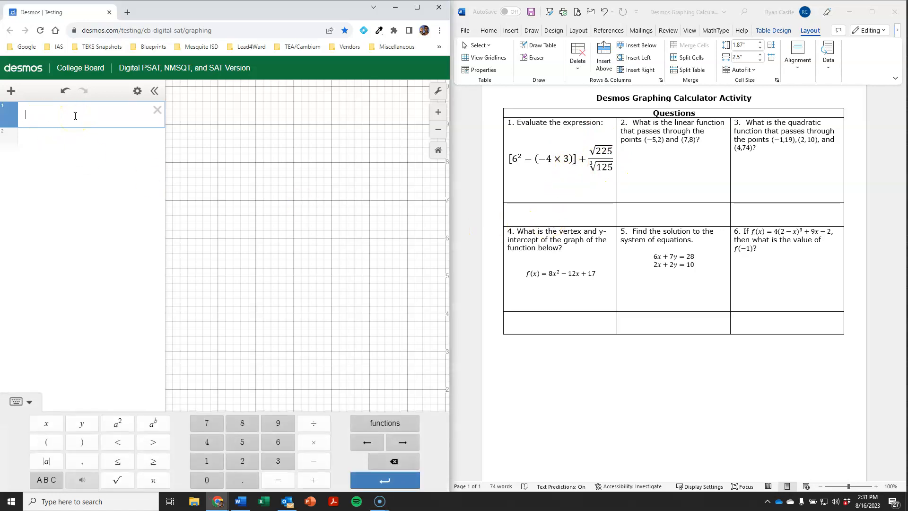
text([6)
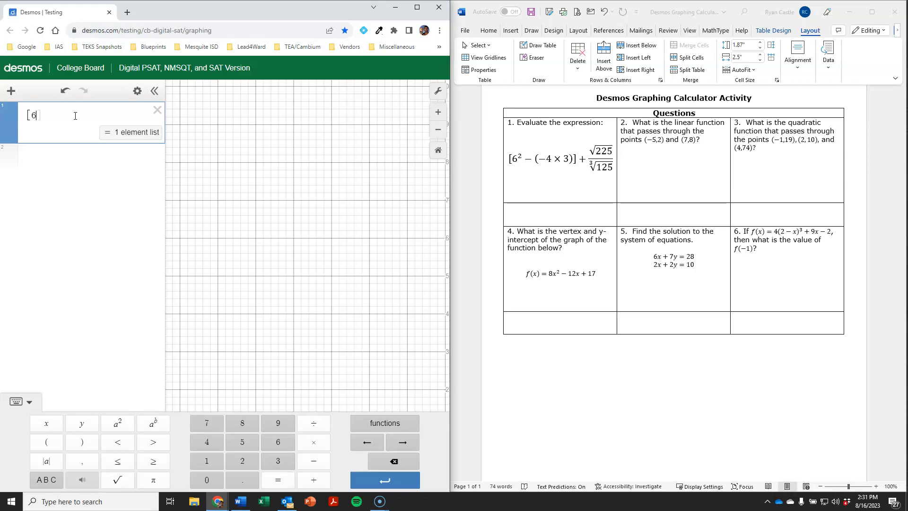
text(^2-()
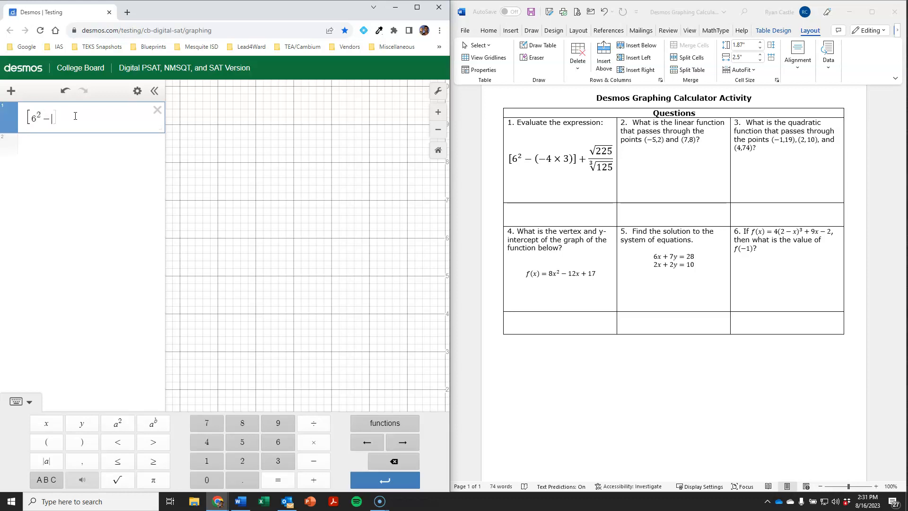
text(-)
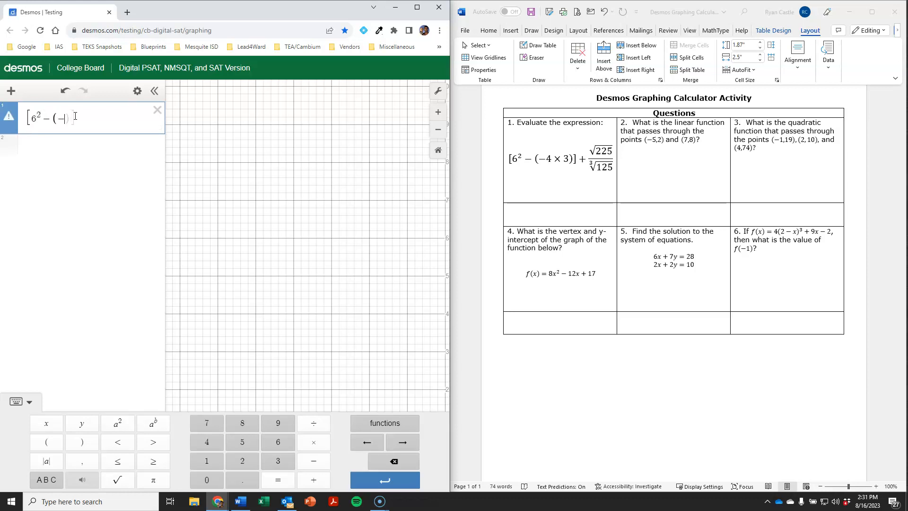
text(4)
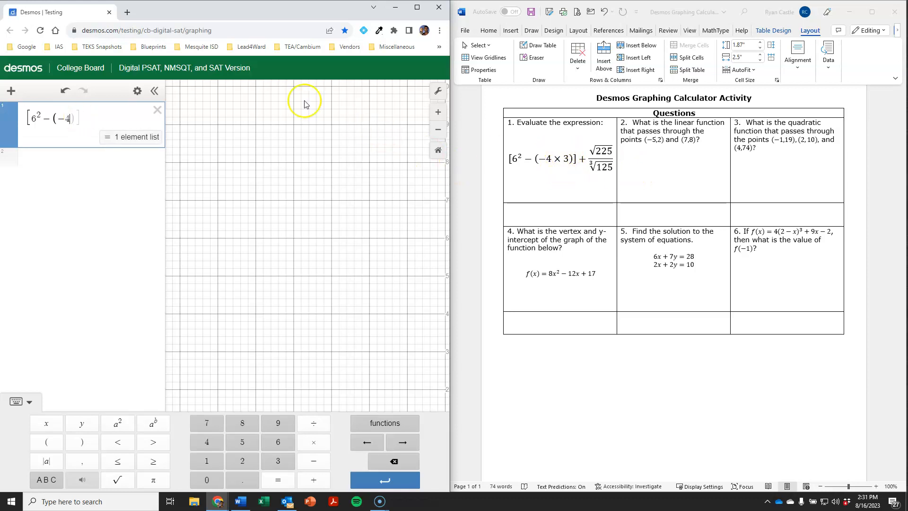
text(x)
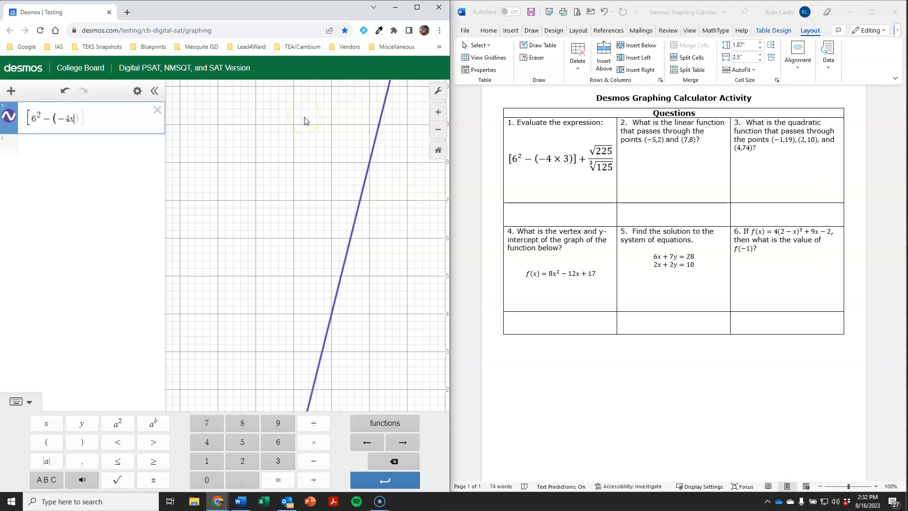
key(BackSpace)
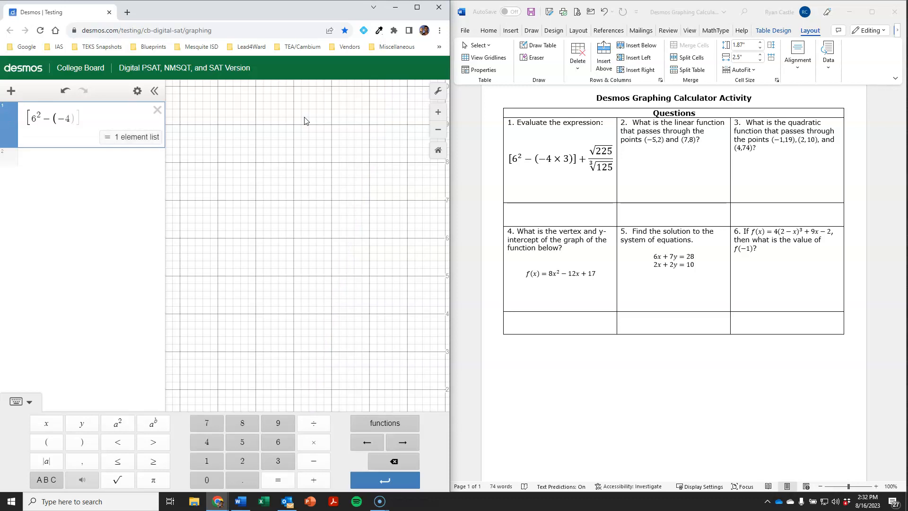
click(311, 445)
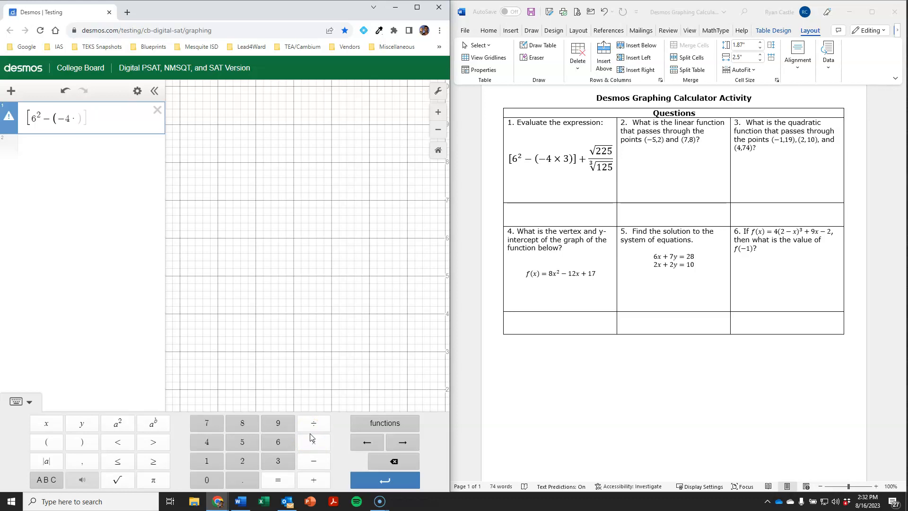
text(3))
key(BackSpace)
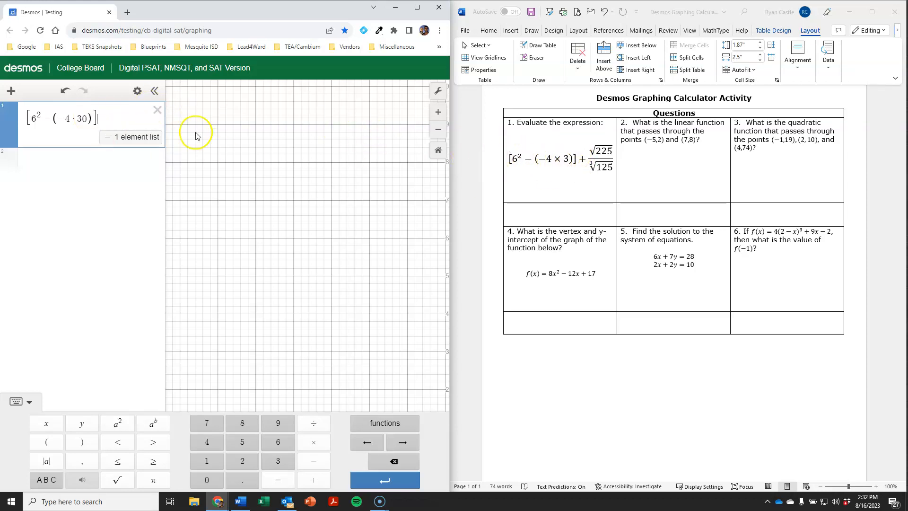
text())
key(Left)
key(Left)
key(Left)
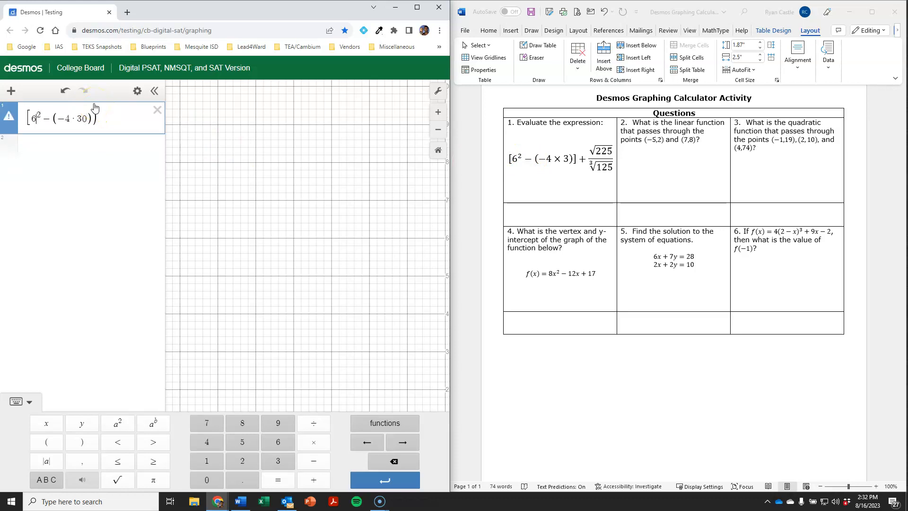
key(Home)
key(Delete)
Step: Close the bracket and add + a fraction with √225 in the numerator
text(()
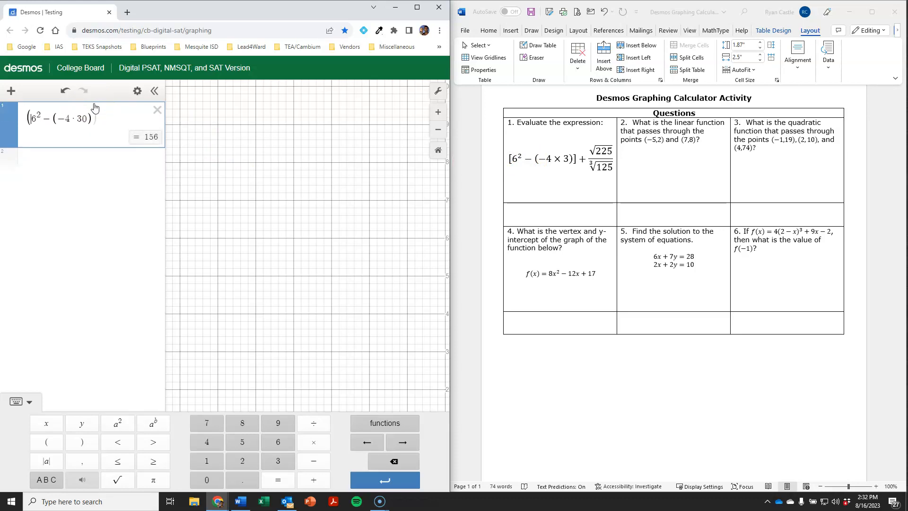
click(106, 116)
text())
click(111, 114)
text(+)
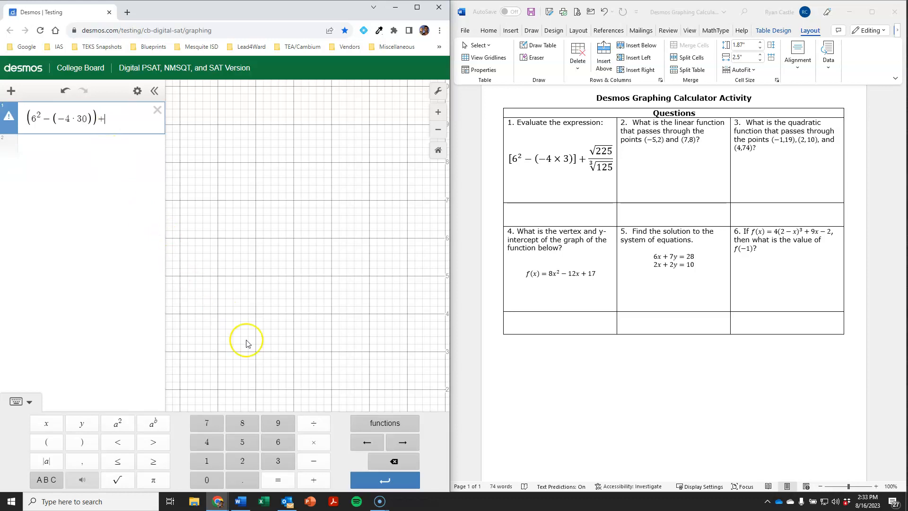
click(315, 424)
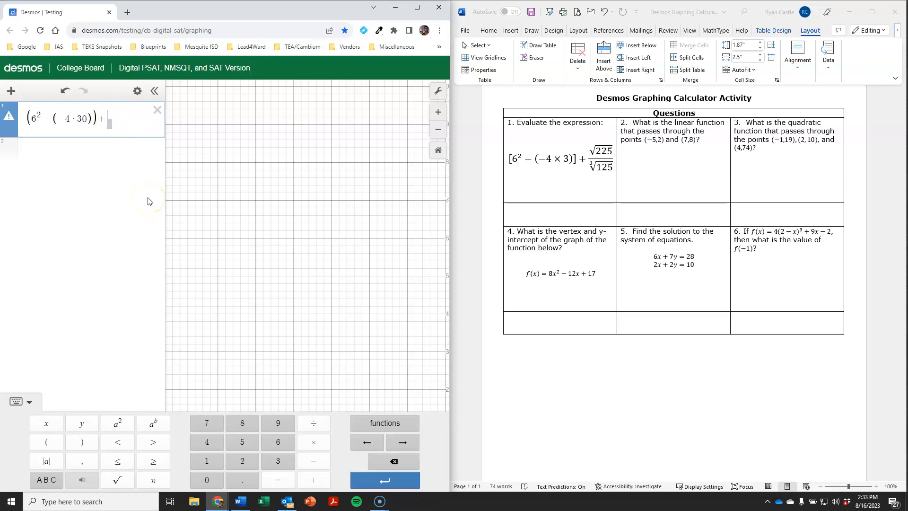
click(122, 480)
click(118, 479)
text(225/)
Step: Put ∛125 in the denominator and correct 30 to 3, so the result is 51
click(120, 125)
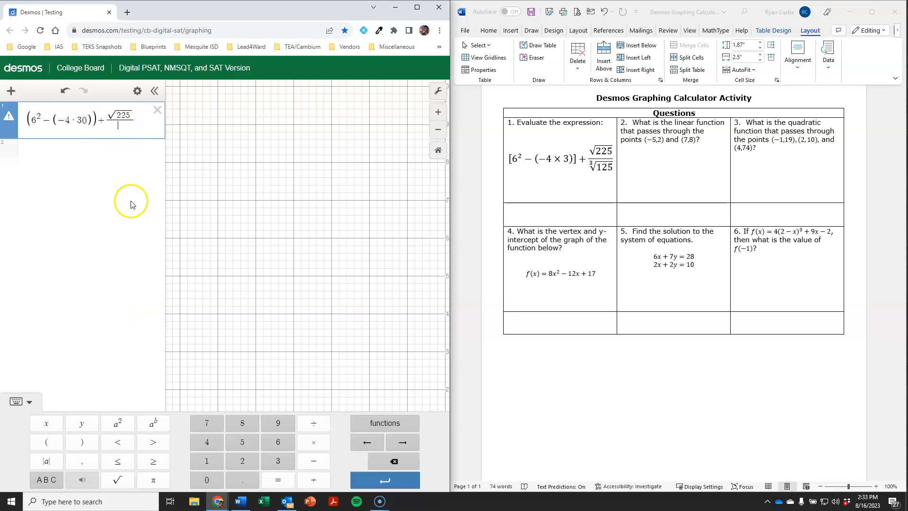
click(385, 423)
scroll(353, 353, down, 5)
scroll(349, 352, down, 5)
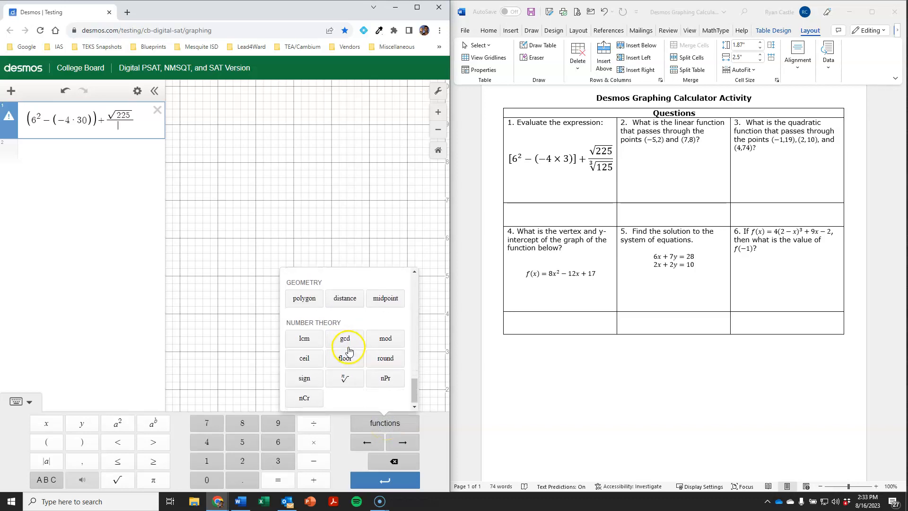
click(345, 379)
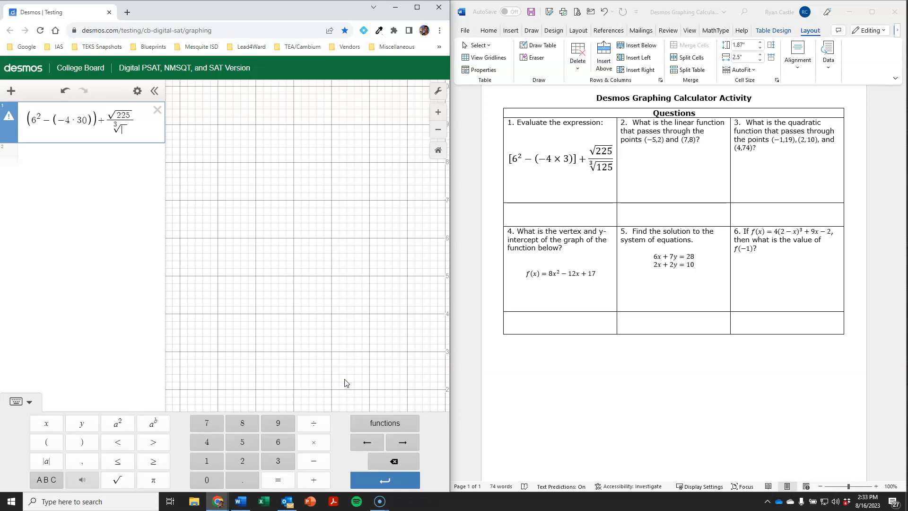
text(125)
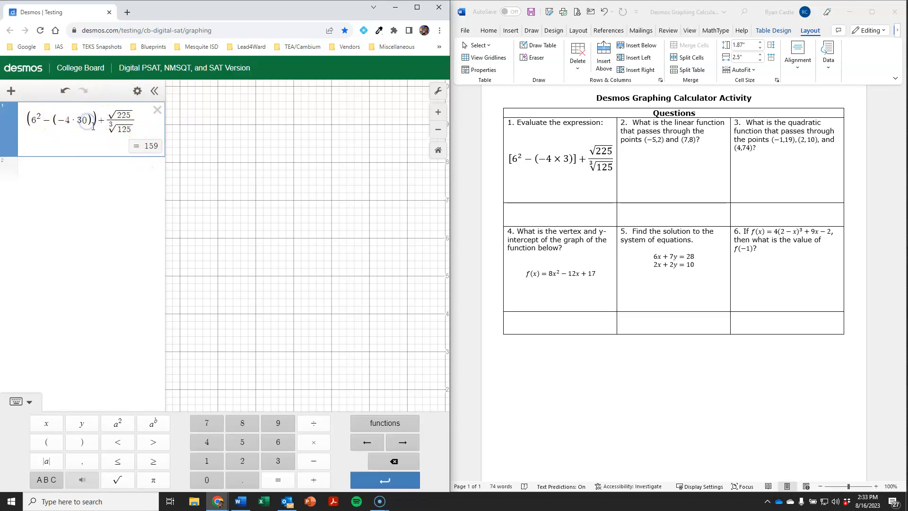
key(BackSpace)
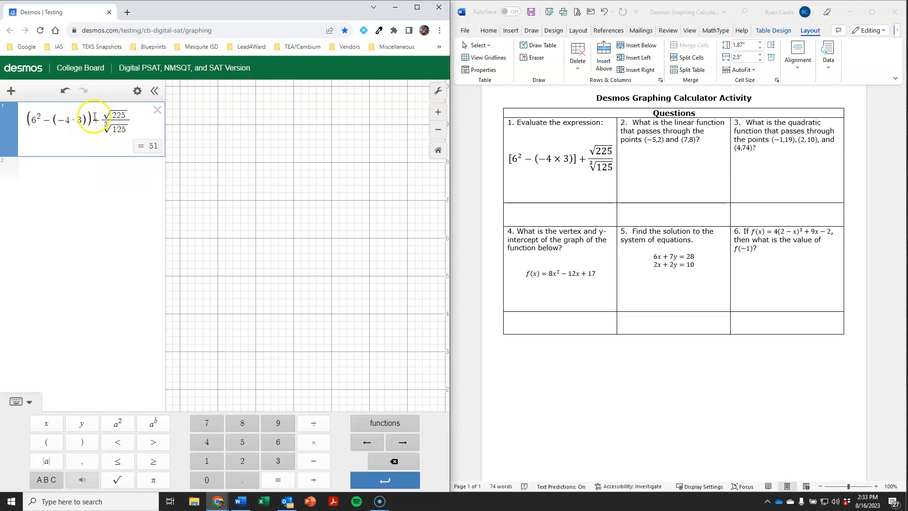
click(570, 212)
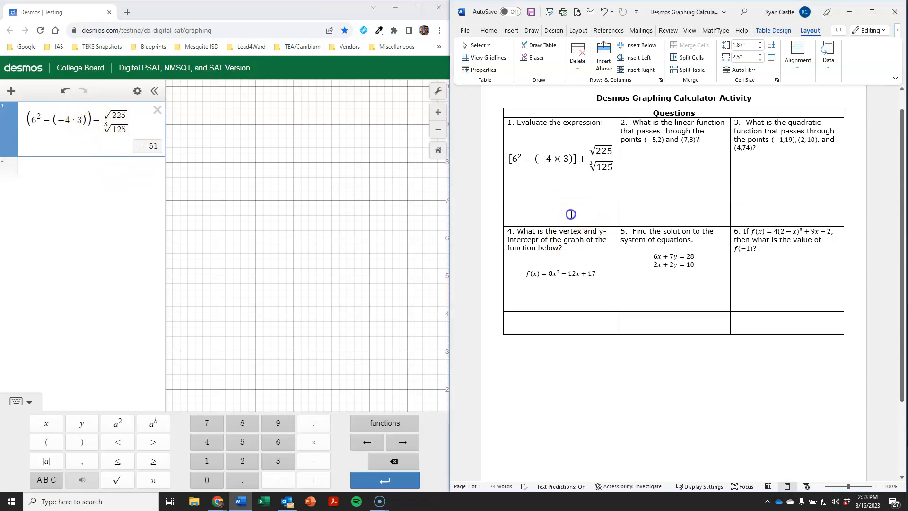
Step: Type 51 under question 1 in Word and delete the finished Desmos expression
text(51)
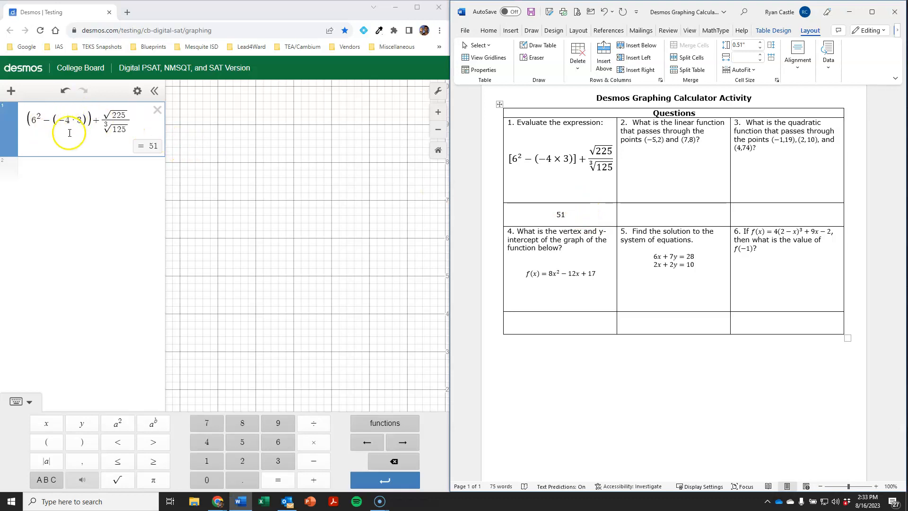
click(596, 163)
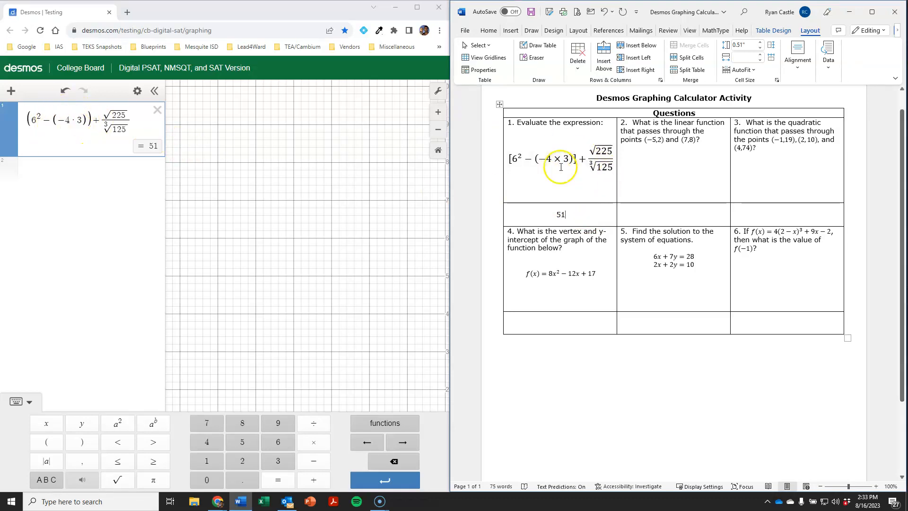
click(252, 178)
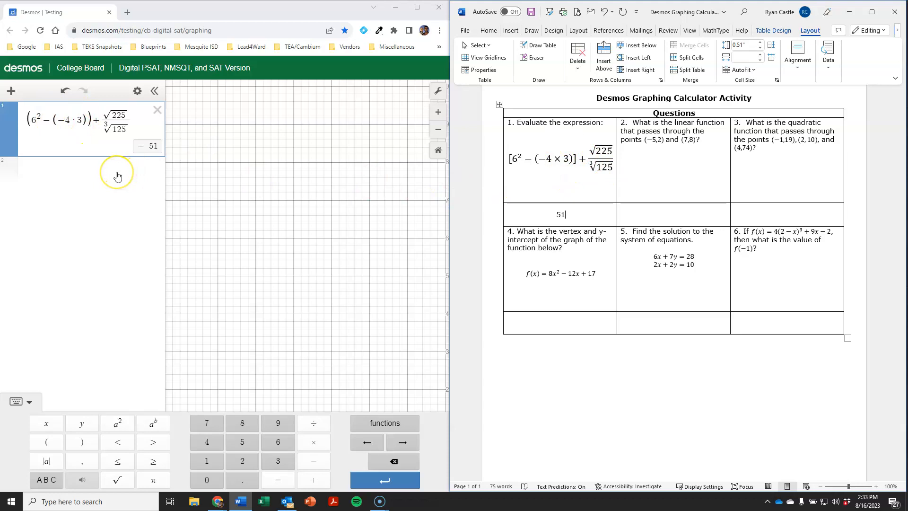
click(157, 112)
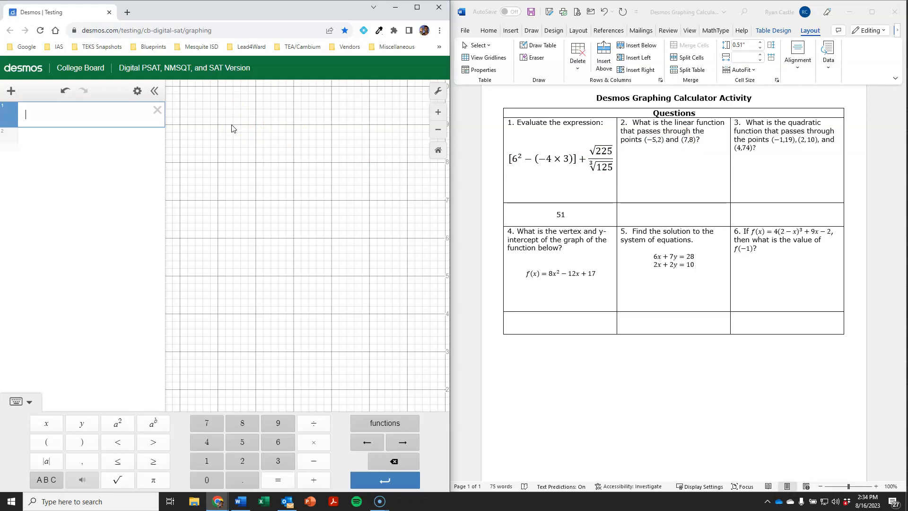
Step: Add a Desmos table with the points (−5, 2) and (7, 8)
click(11, 92)
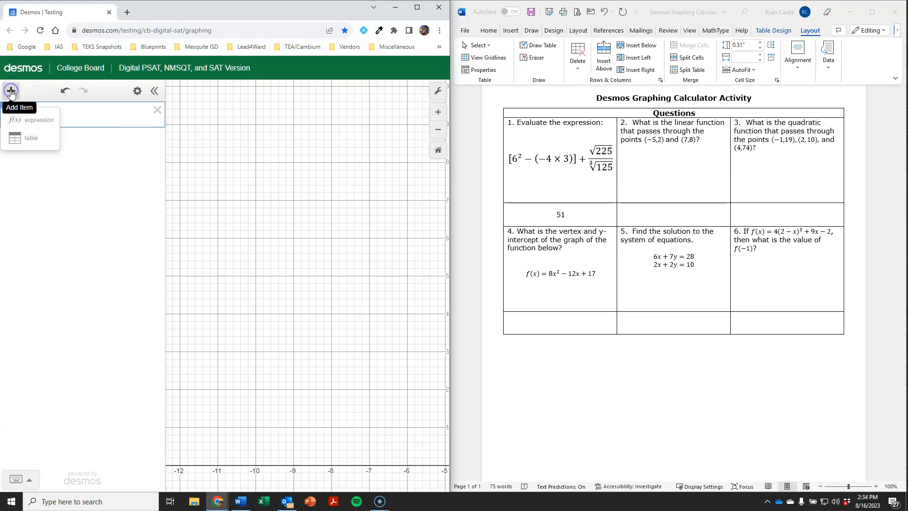
click(29, 137)
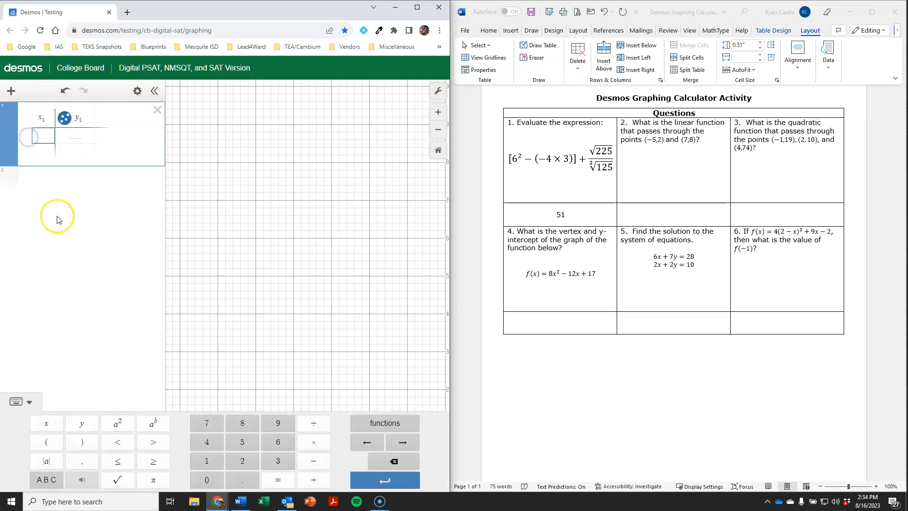
text(-5)
key(Tab)
text(2)
key(Tab)
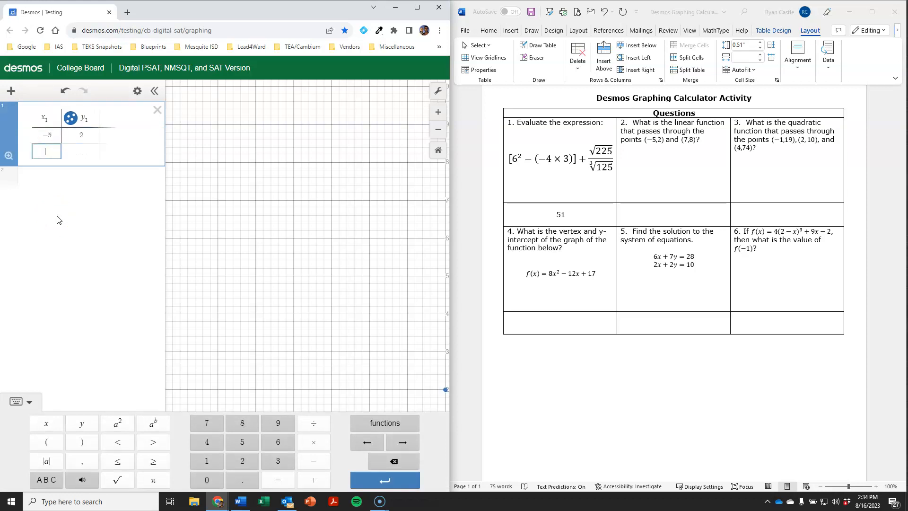
text(7)
key(Tab)
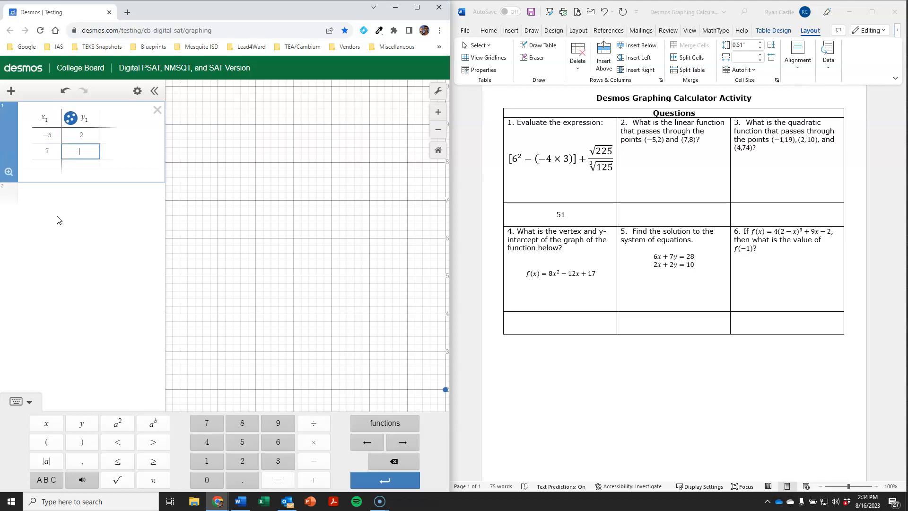
Step: Add the regression y1 ~ mx1 + b below the table
click(104, 199)
click(104, 198)
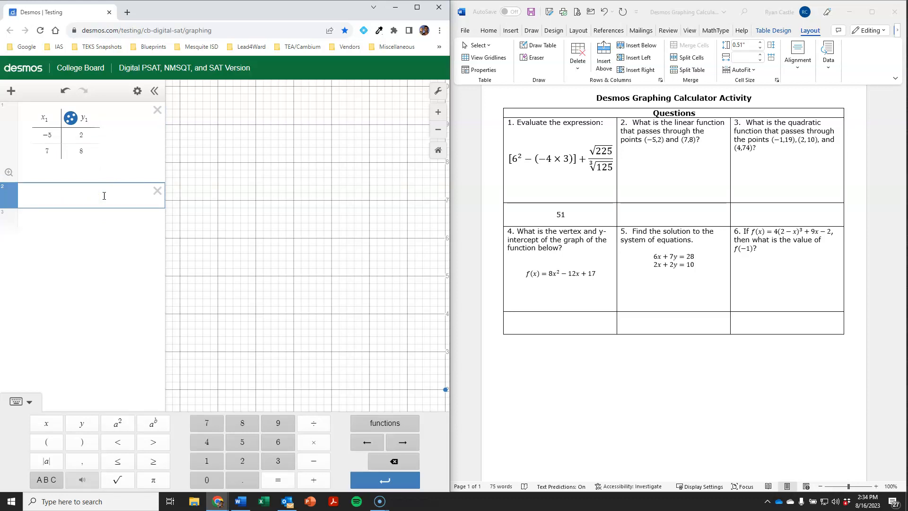
text(y1 ~)
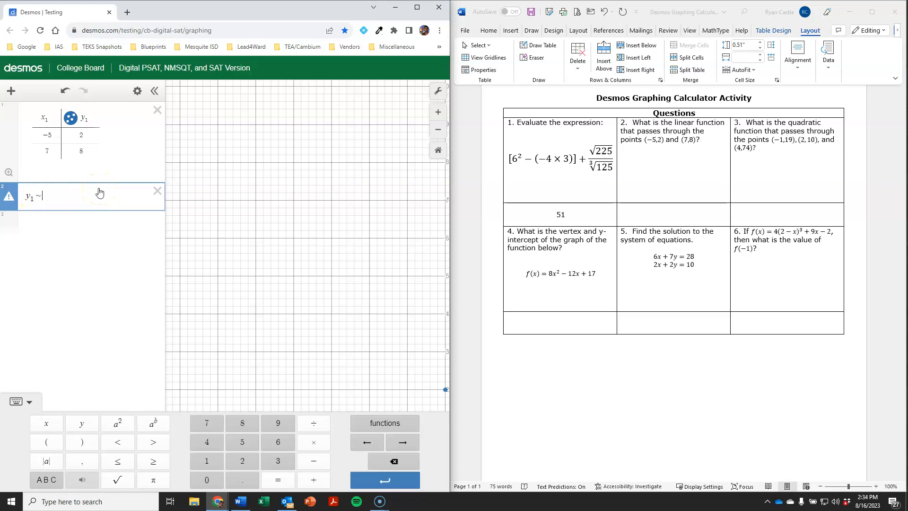
text(mx1+b)
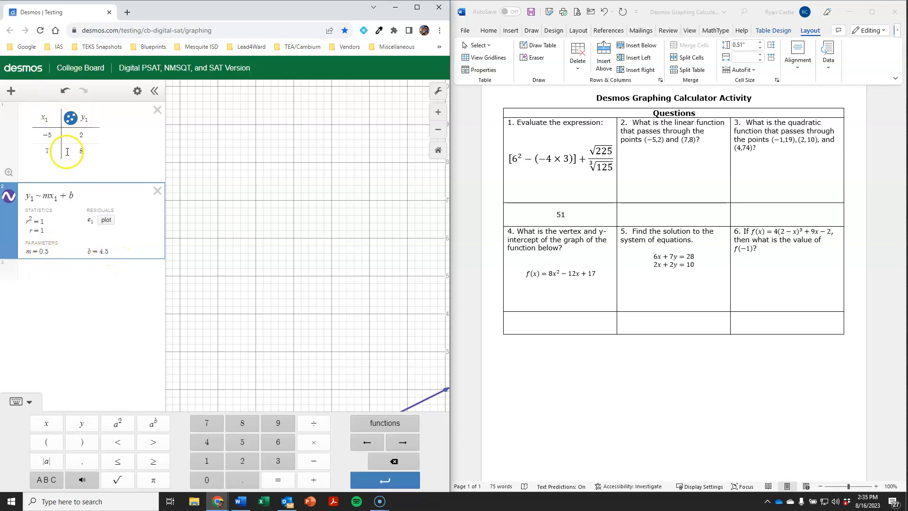
Step: Reset the zoom and check the points (−5, 2) and (7, 8) on the fitted line
click(439, 151)
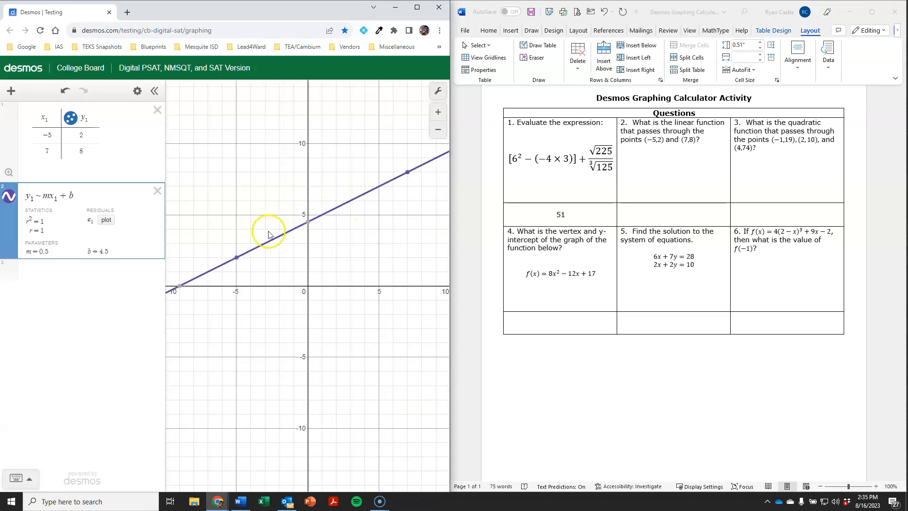
click(237, 258)
click(237, 258)
click(237, 258)
click(407, 173)
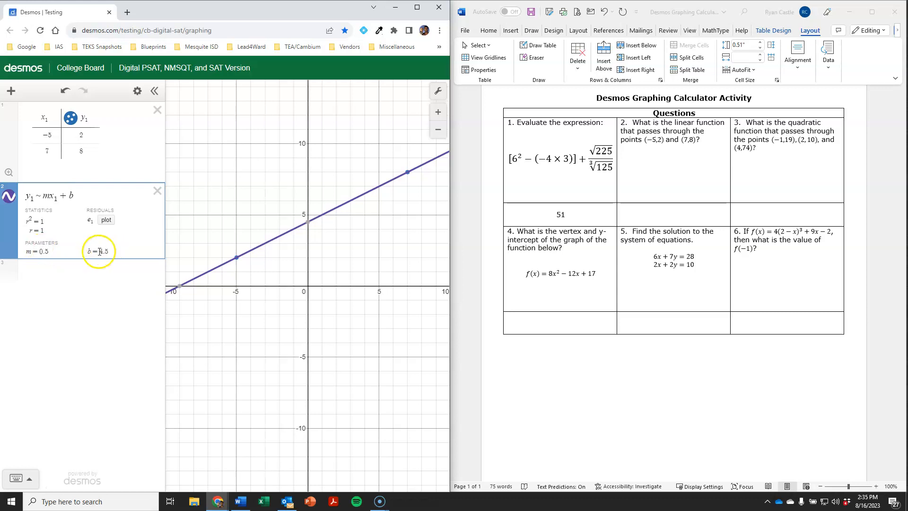
Step: Add m and b rows and show them as the fractions 1/2 and 9/2
click(90, 274)
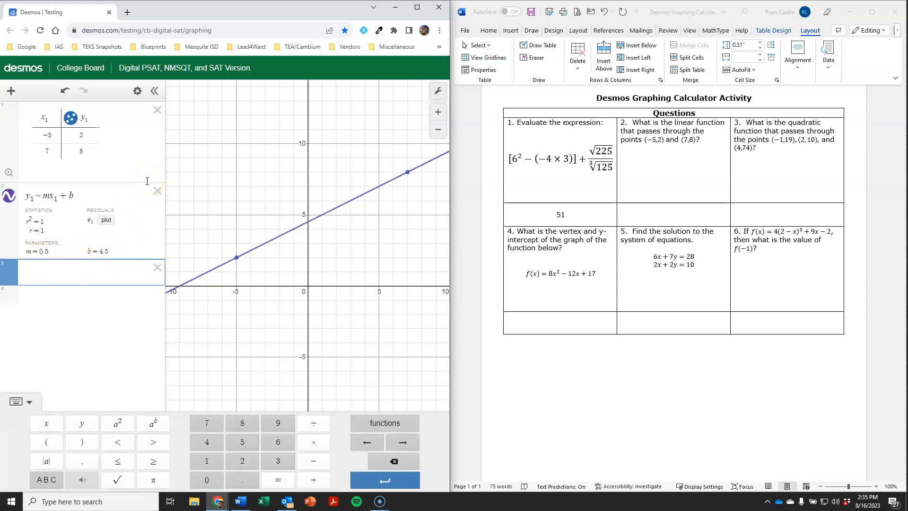
text(m)
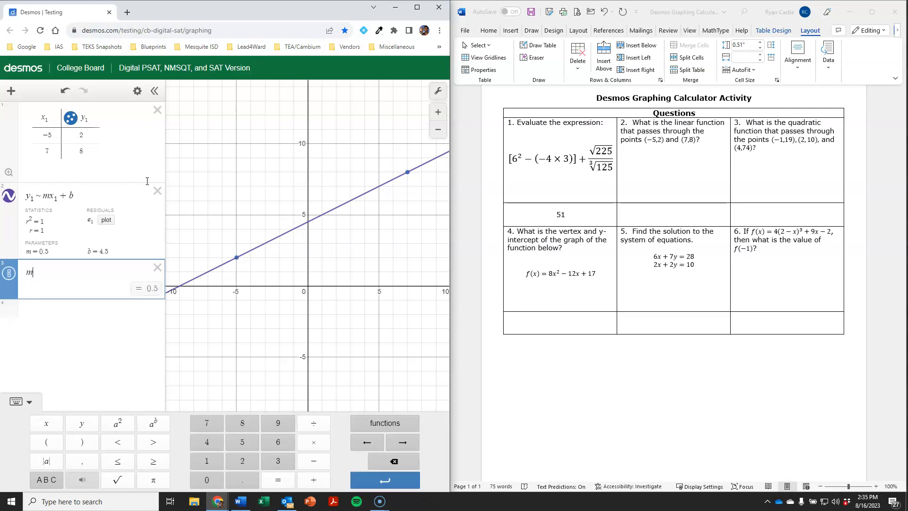
click(9, 275)
click(141, 297)
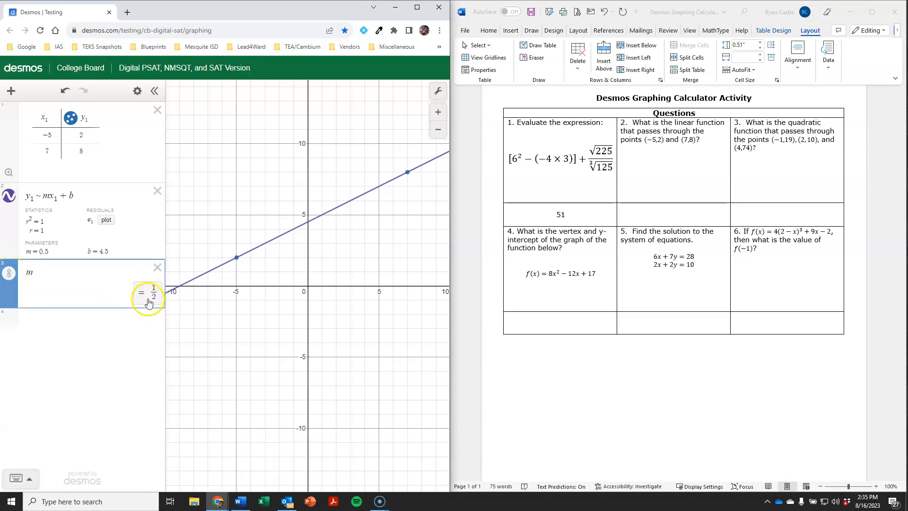
click(66, 321)
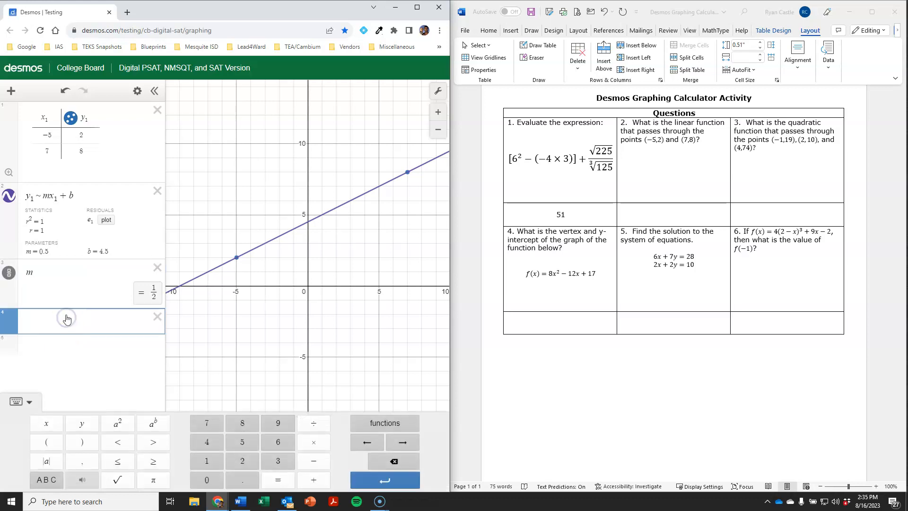
text(b)
click(152, 341)
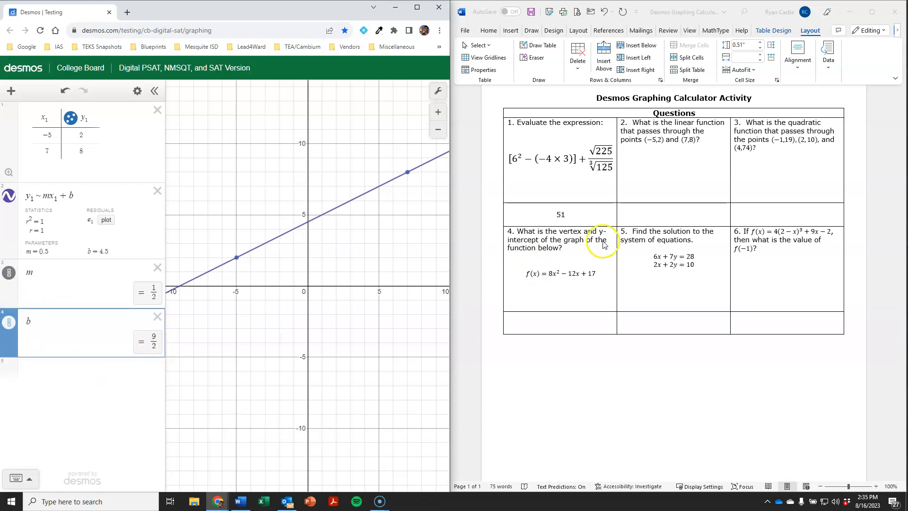
click(678, 217)
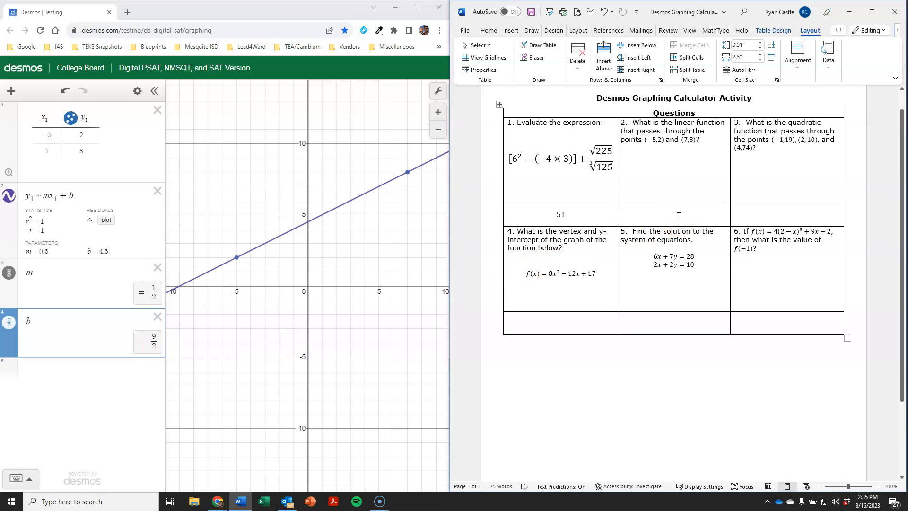
Step: Insert the equation y=1/2 x+9/2 into question 2's answer cell
key(alt+equal)
text(y=1/2 x+9/2)
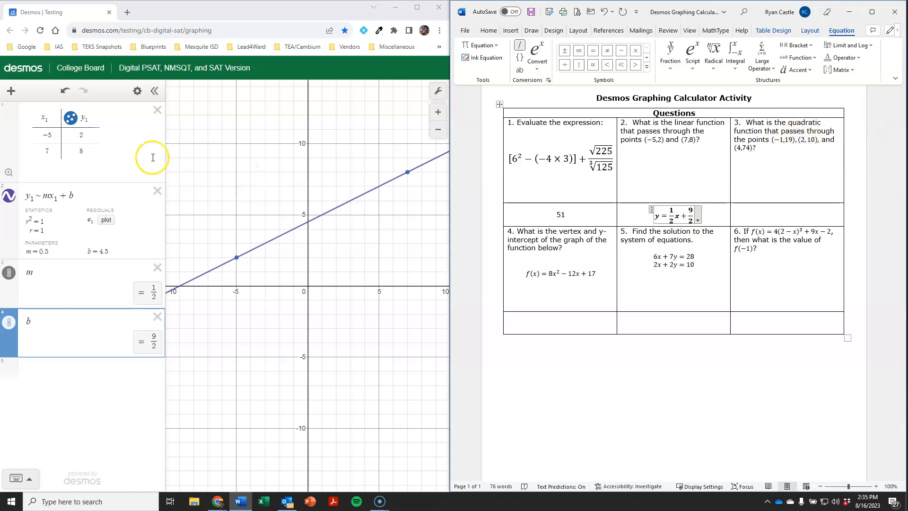
Step: Delete the old table, linear regression, slope and intercept expressions
click(157, 110)
click(157, 111)
click(157, 110)
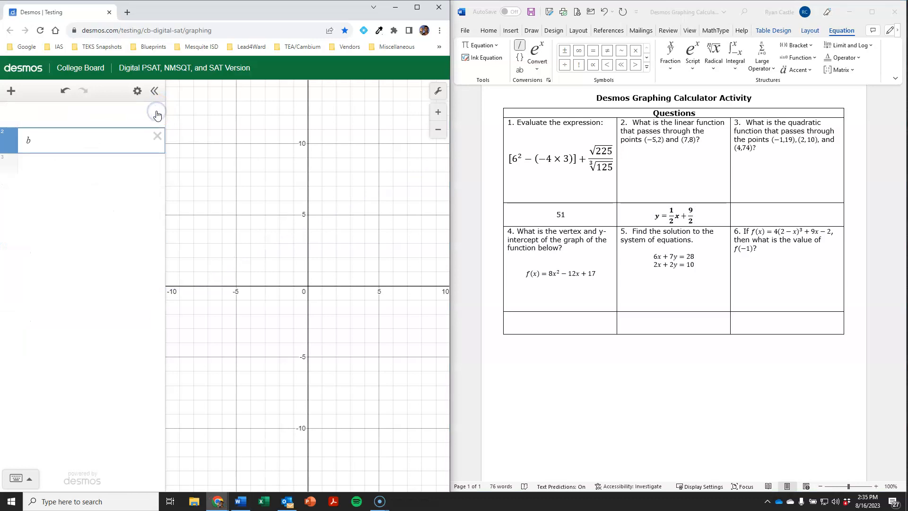
click(157, 110)
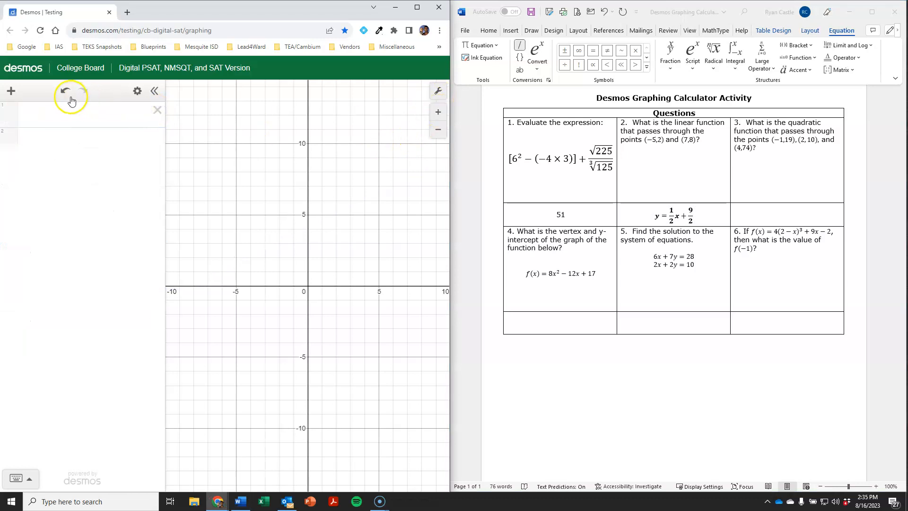
Step: Tabulate (−1, 19), (2, 10), (4, 74) and fit y1 ~ ax1^2 + bx1 + c
click(11, 90)
click(27, 136)
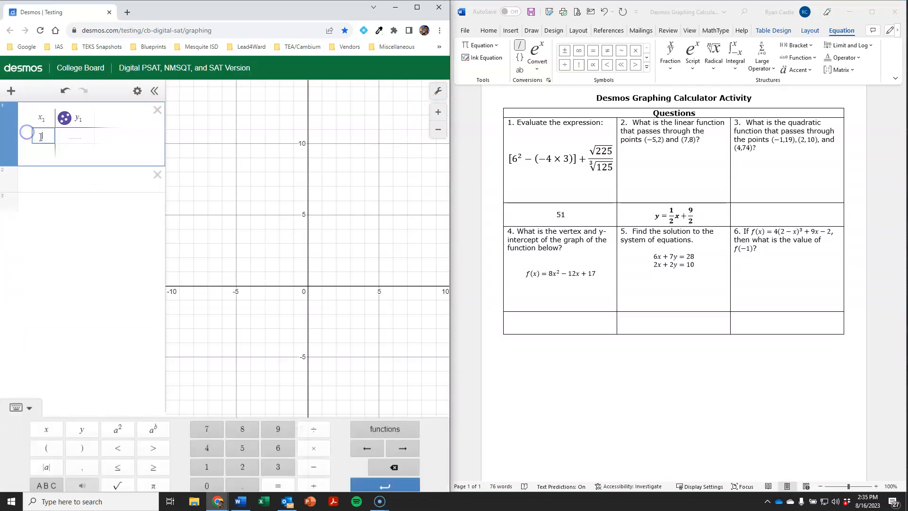
text(-1)
key(Tab)
text(19)
key(Return)
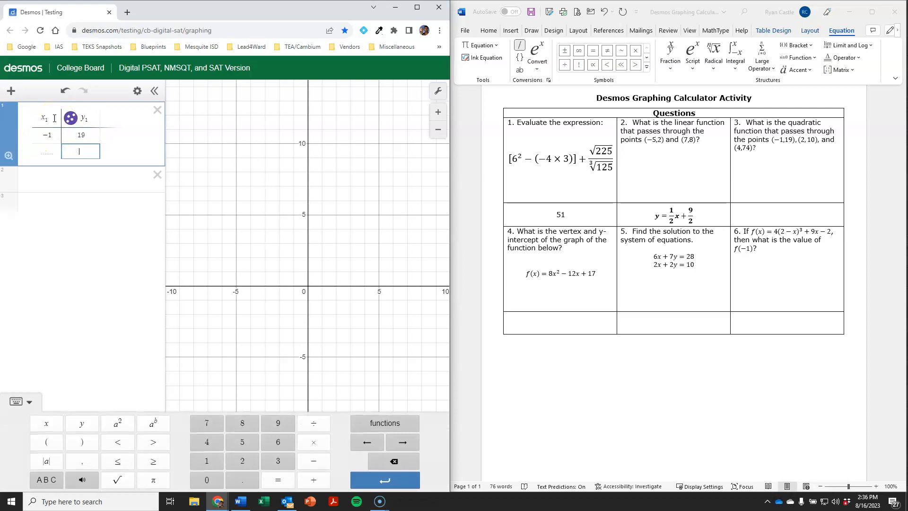
text(2)
key(Tab)
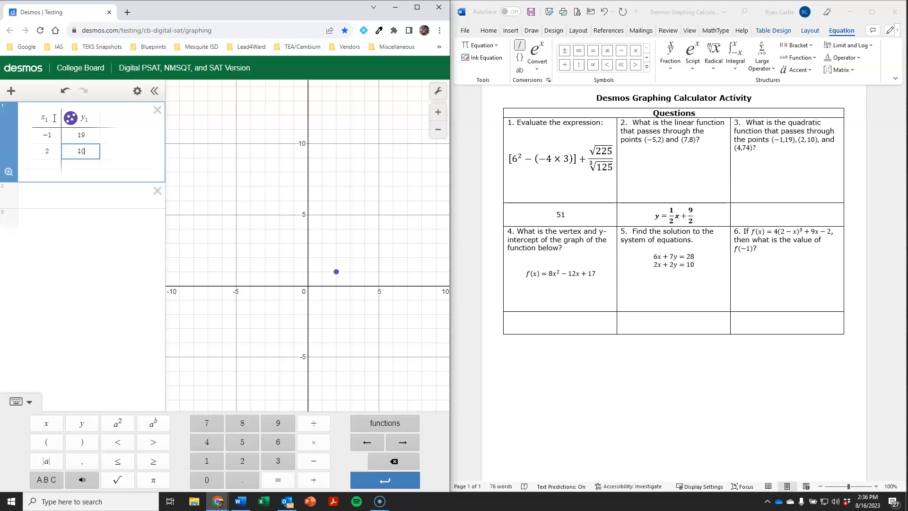
key(Return)
text(4)
key(Tab)
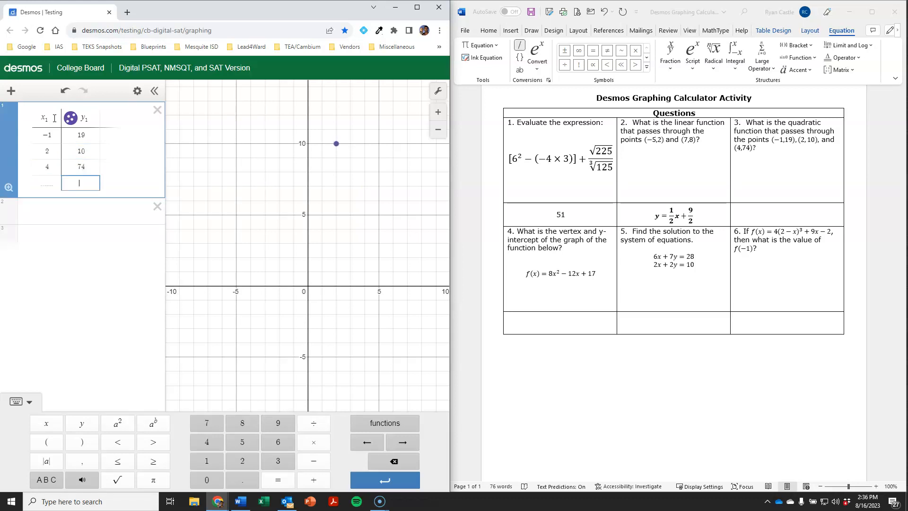
key(Return)
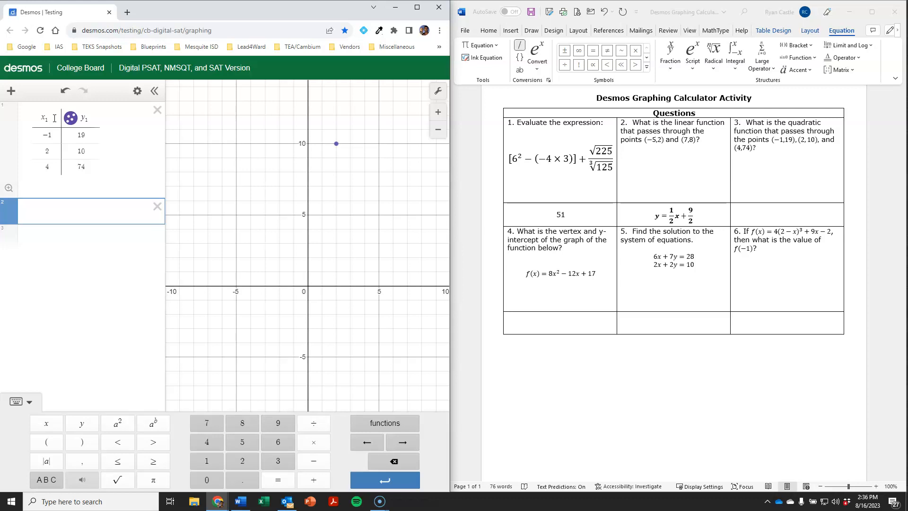
text(y1)
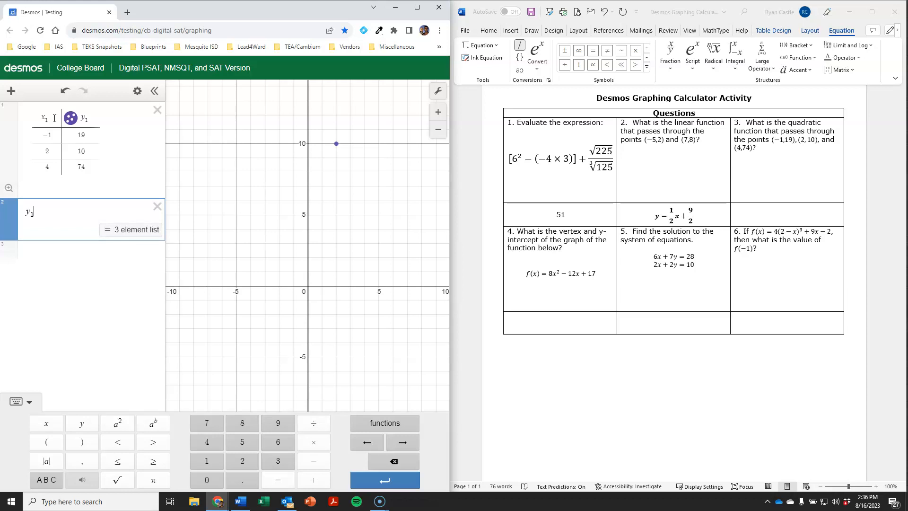
text(~a)
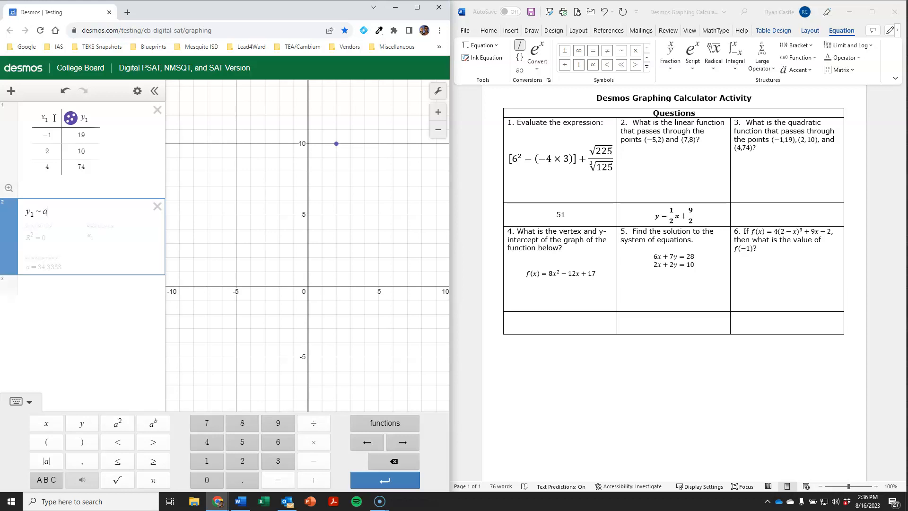
text(x1)
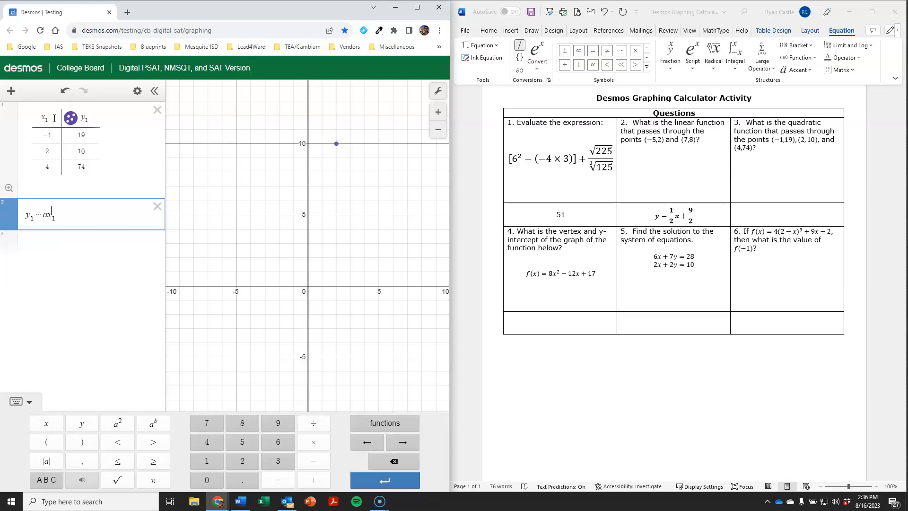
text(^2)
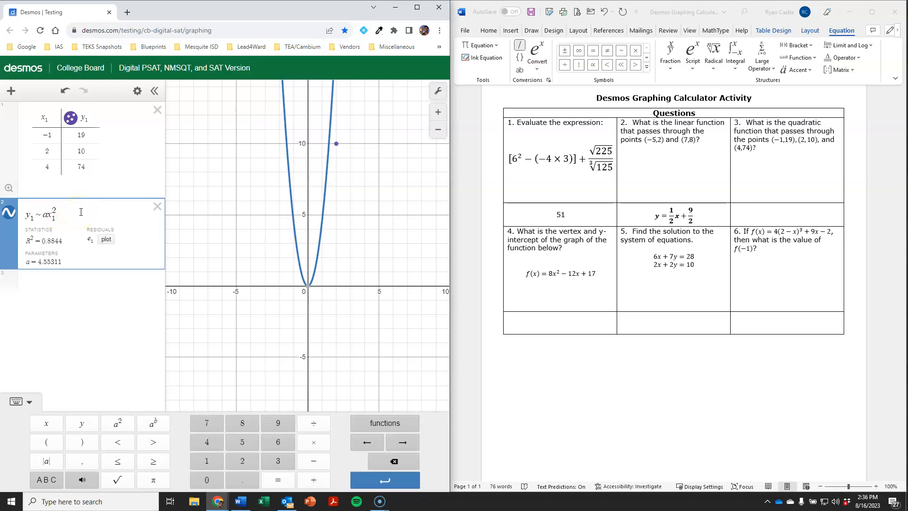
text(+ bx_1)
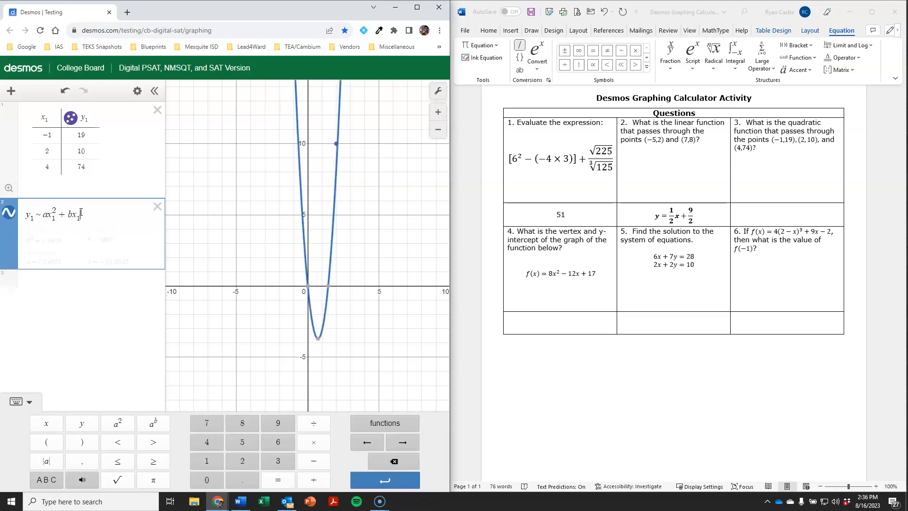
text( + c)
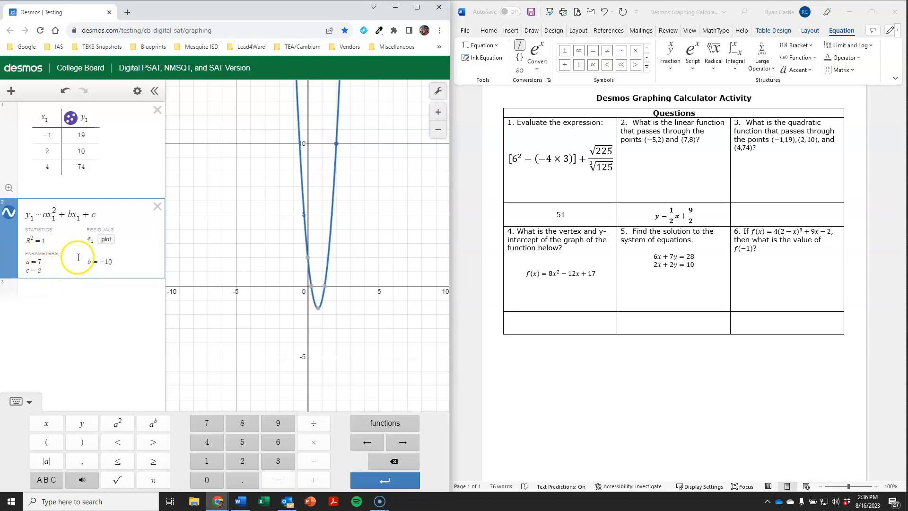
Step: Insert the equation y=7x^2-10x+2 into question 3's answer cell
click(781, 217)
click(813, 216)
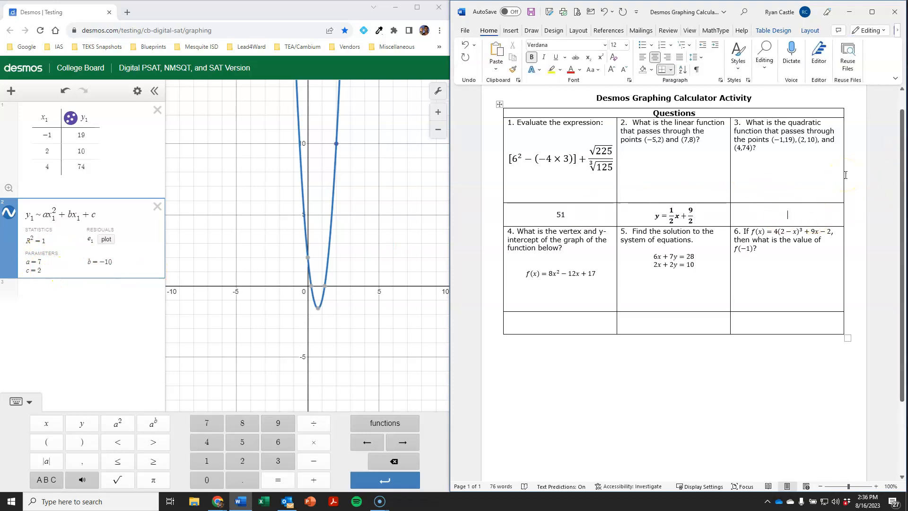
key(alt+equal)
text(y)
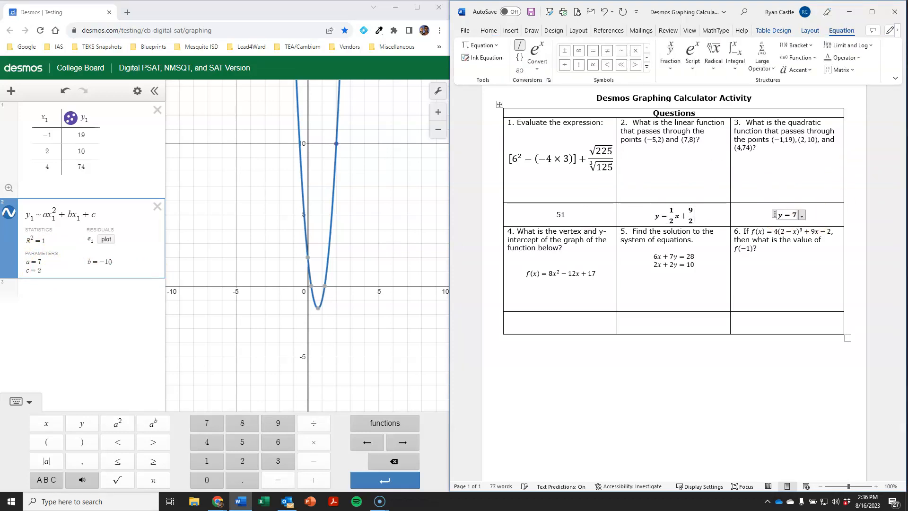
text(=7x^2-10x)
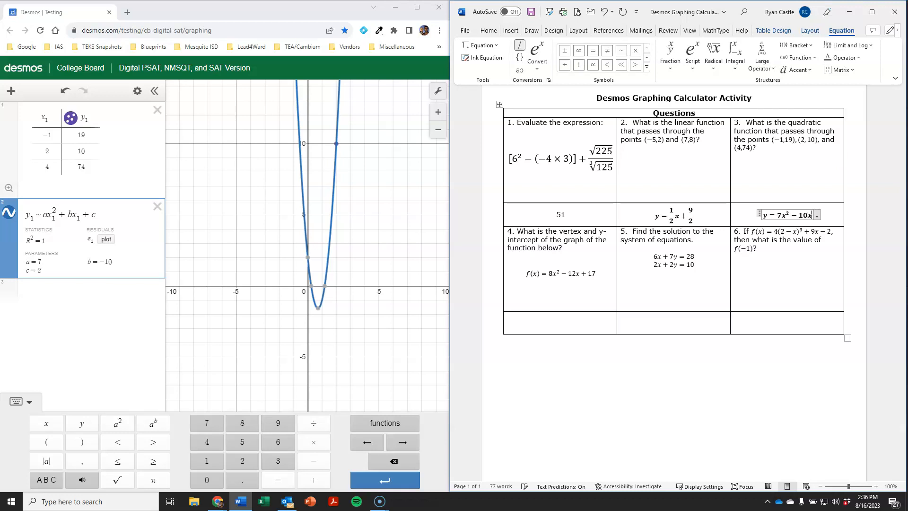
text(+2)
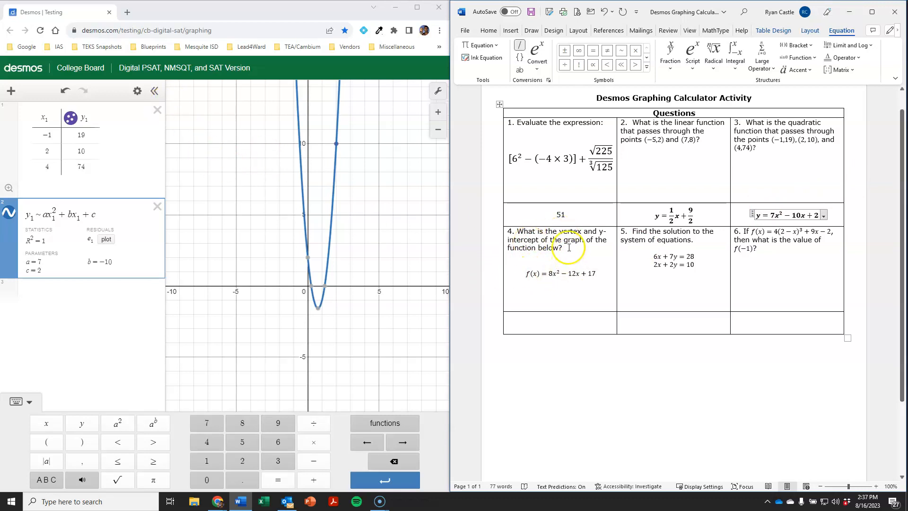
Step: Clear the old expressions and enter f(x)=8x^2-12x+17
click(158, 110)
click(158, 110)
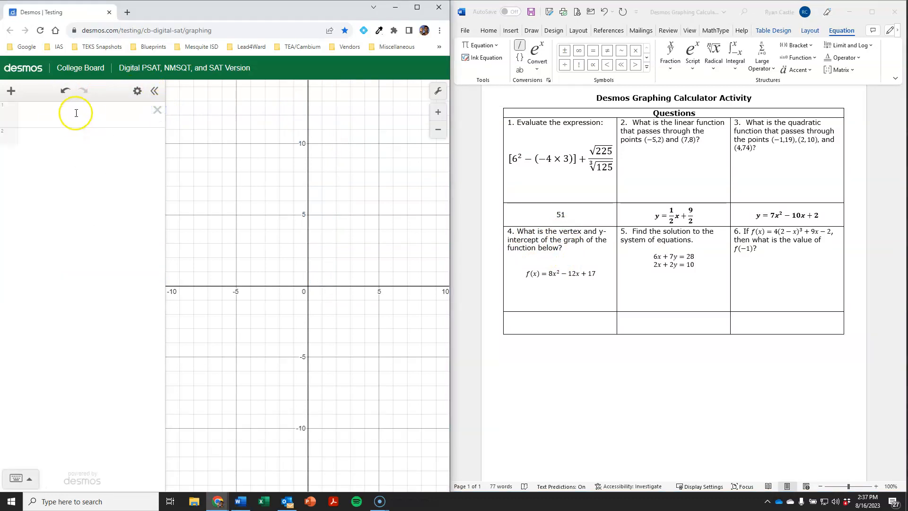
click(76, 113)
text(f(x))
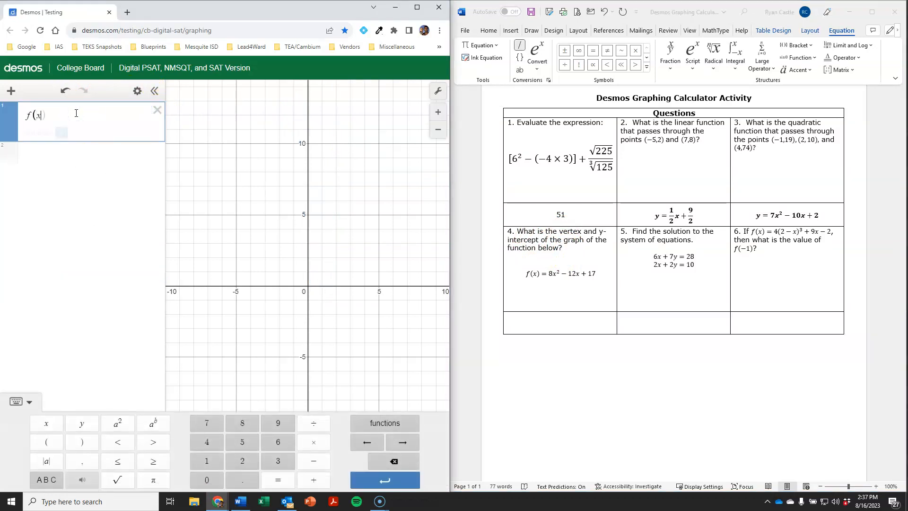
text(=8x)
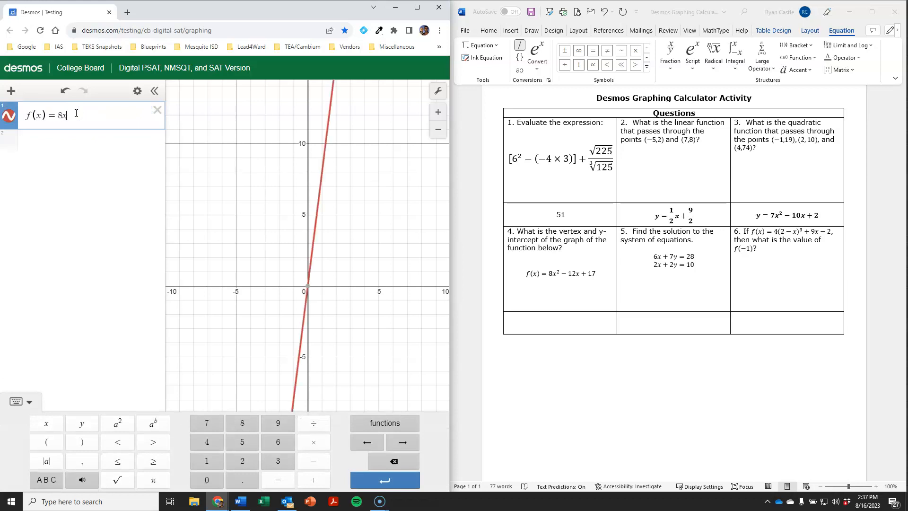
text(^2-12x+17)
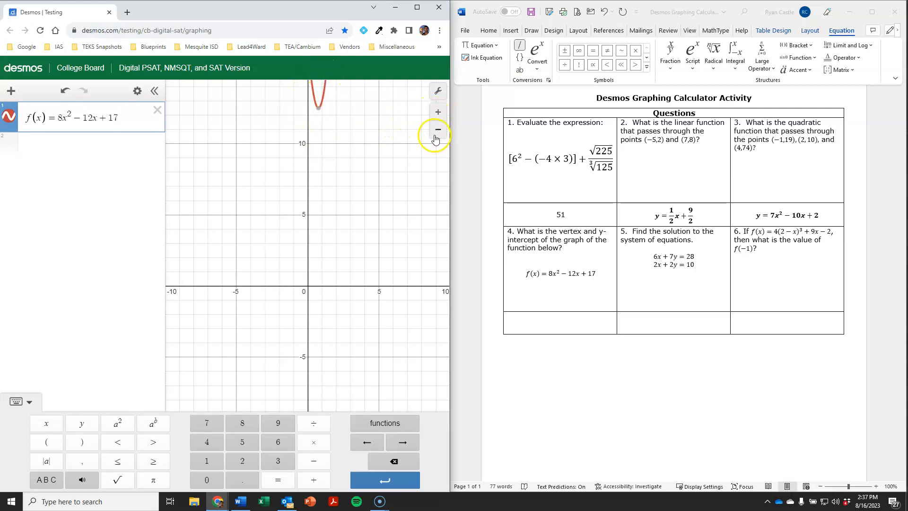
Step: Pin the parabola's vertex (0.75, 12.5) and y-intercept (0, 17)
click(349, 125)
drag(350, 125, 351, 326)
drag(365, 178, 362, 208)
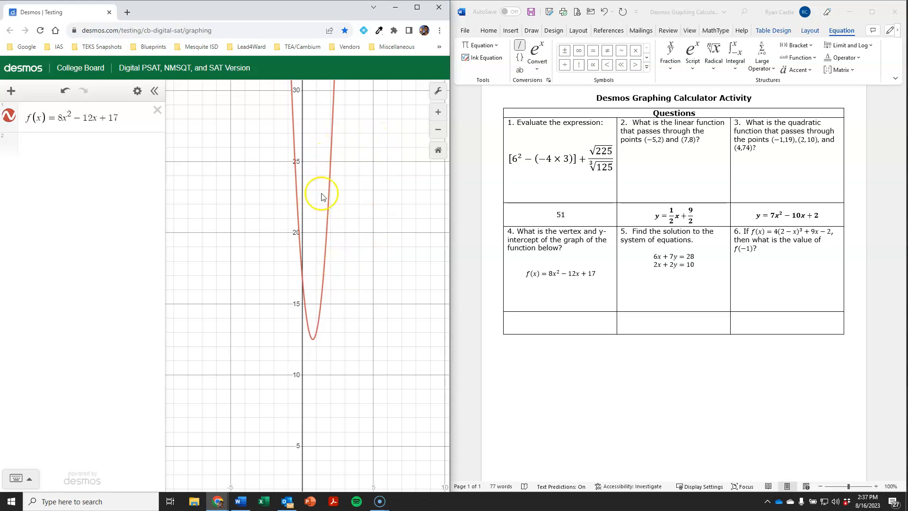
click(320, 309)
mouse_move(314, 342)
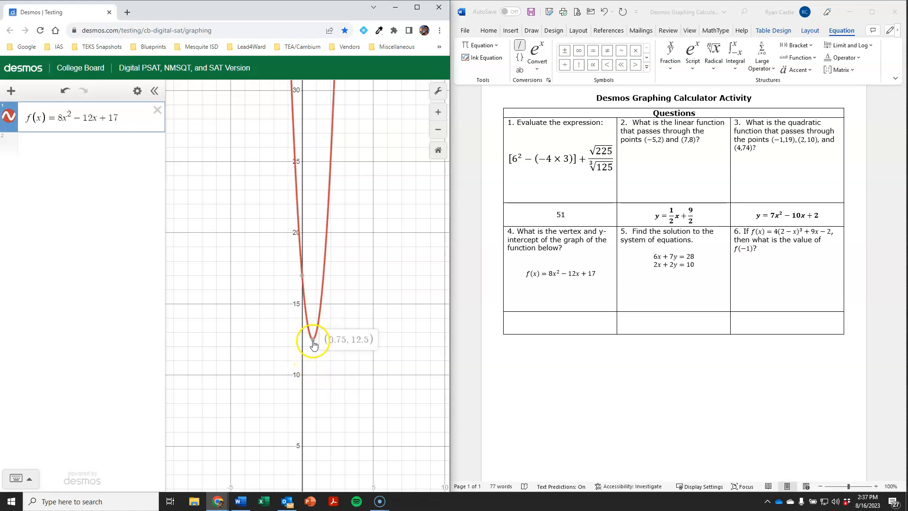
mouse_move(303, 279)
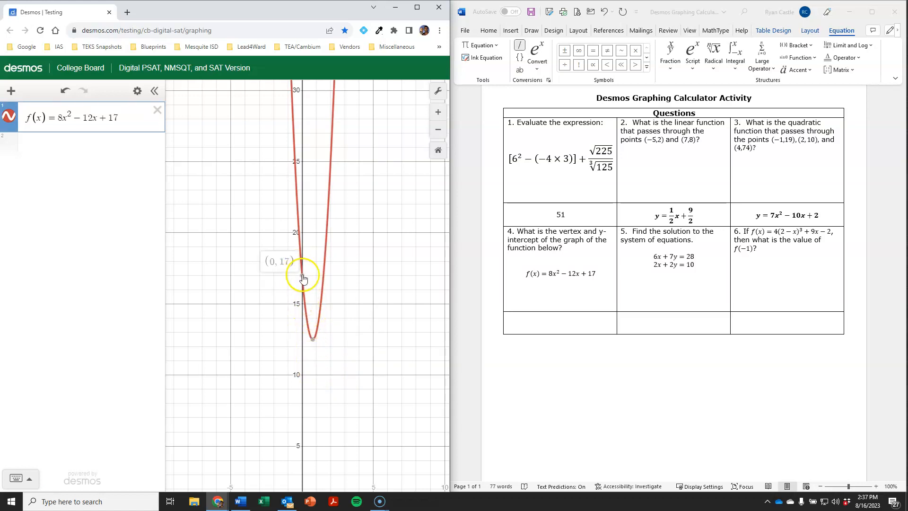
click(313, 341)
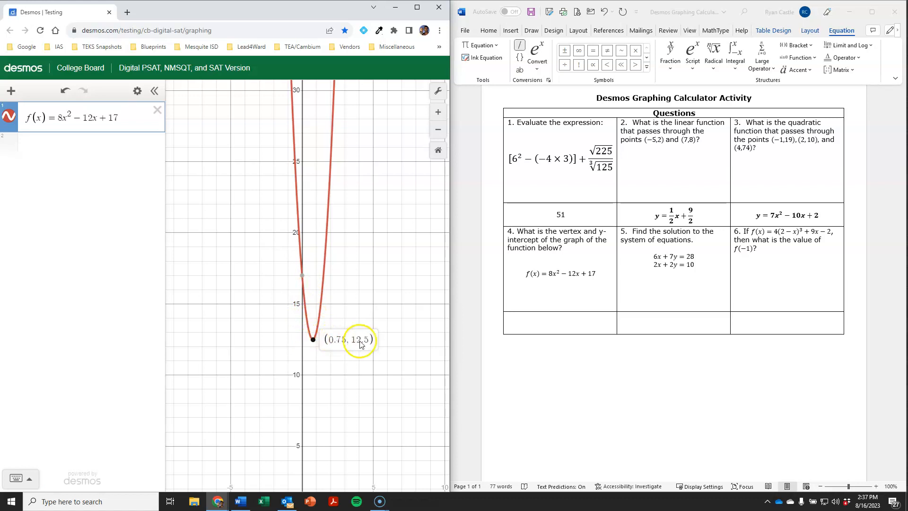
click(302, 276)
Step: Type 'vertex: (0.75, 12.5)' and 'y-intercept: (0, 17)' on separate lines in question 4's cell
click(550, 321)
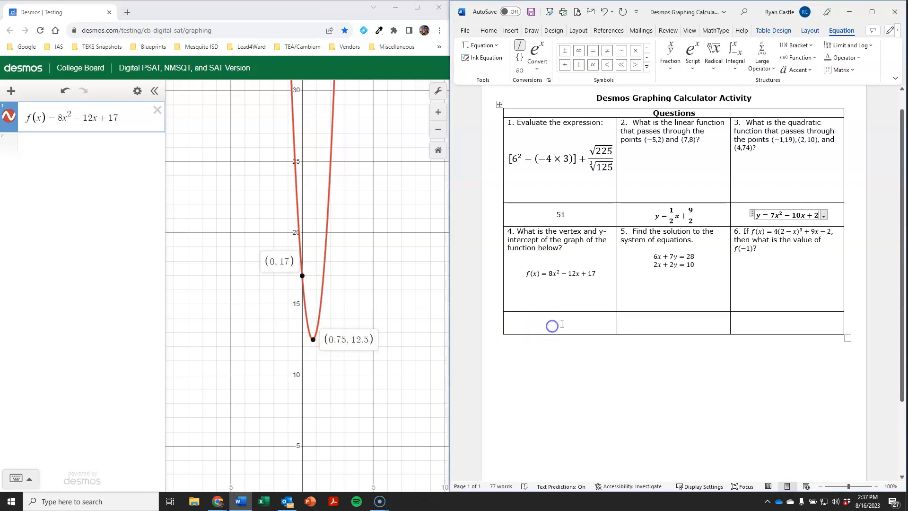
text(ve)
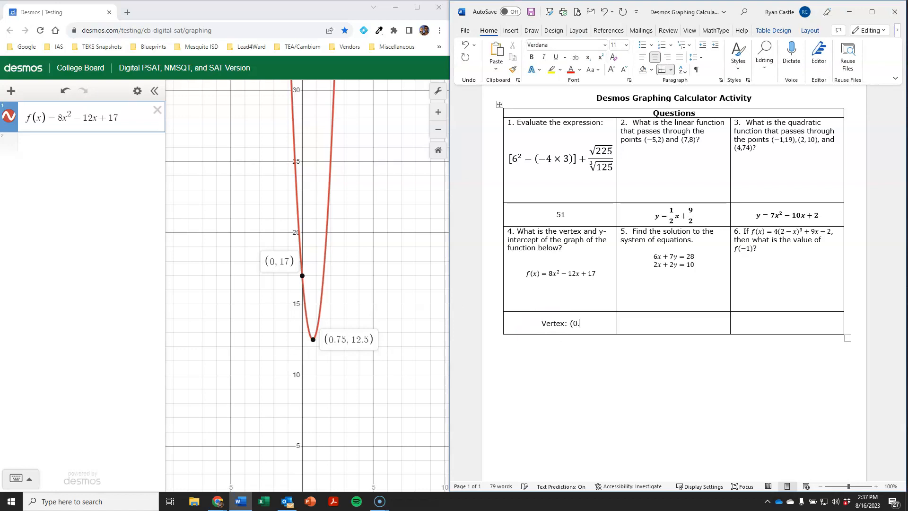
text(rtex: (0.75, 12.5))
key(Return)
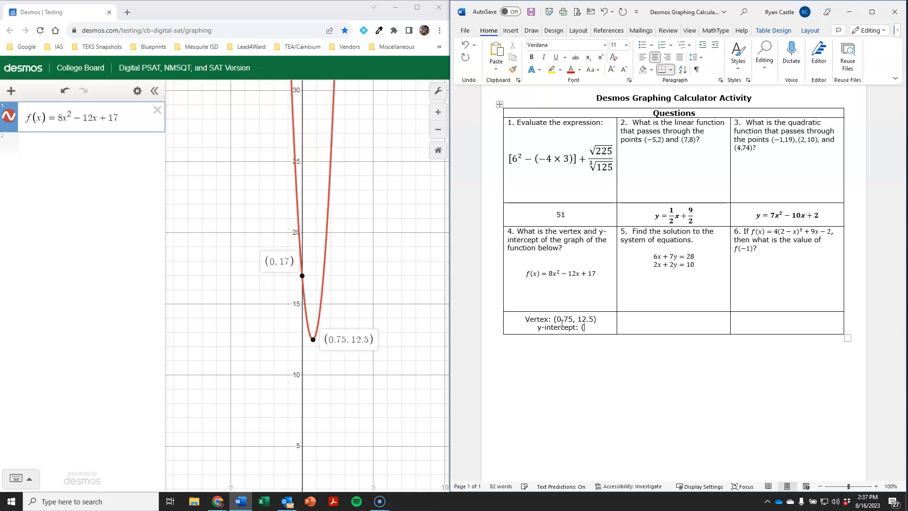
text(y-intercept: (0, 17))
Step: Replace the parabola with the lines 6x+7y=28 and 2x+2y=10 on separate rows
click(157, 111)
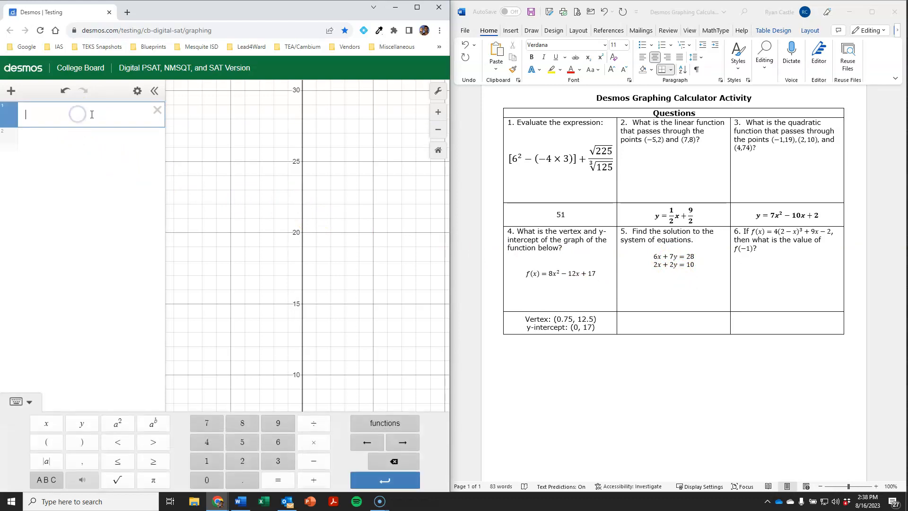
text(x+7y=28)
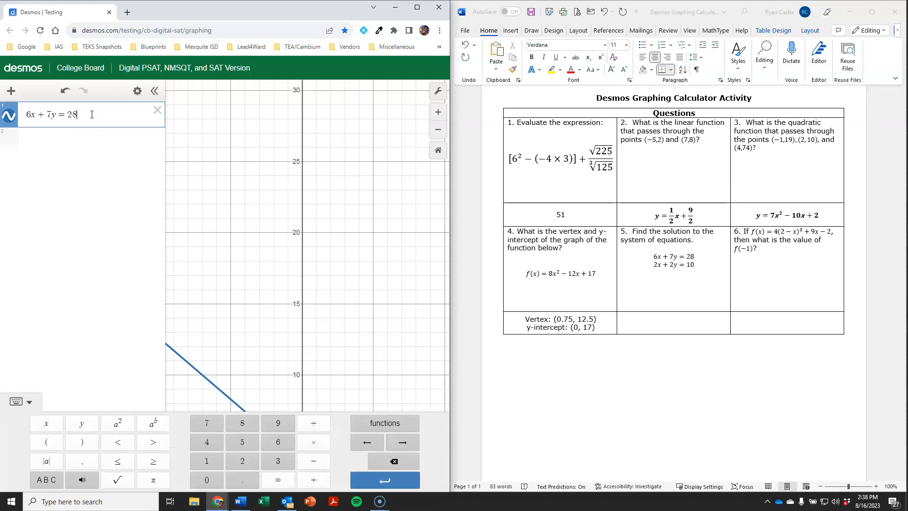
key(Return)
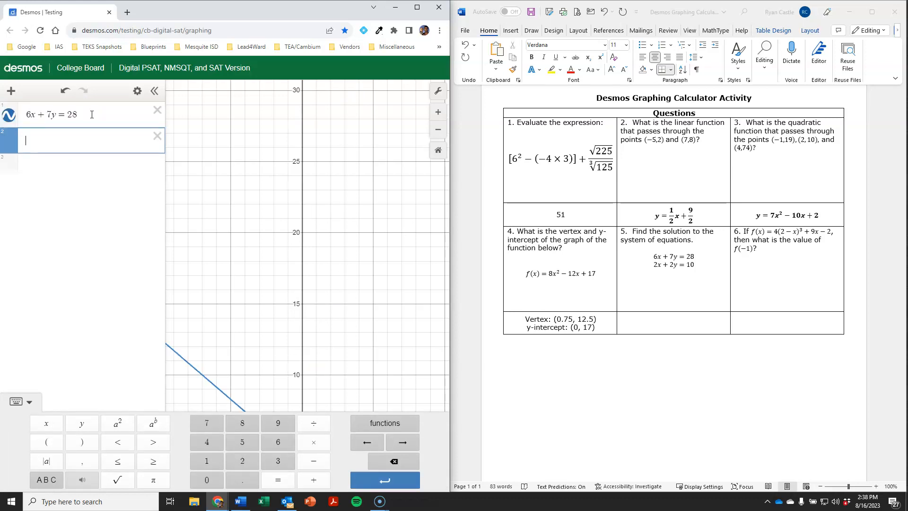
text(2x + 2y = 10)
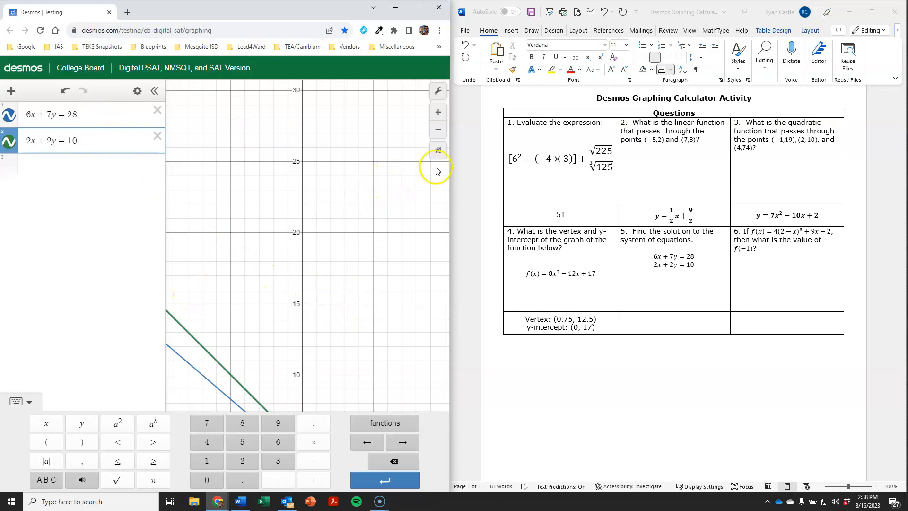
Step: Reset the view, mark the lines' intersection at (7, −2), and select question 5's answer cell
click(438, 148)
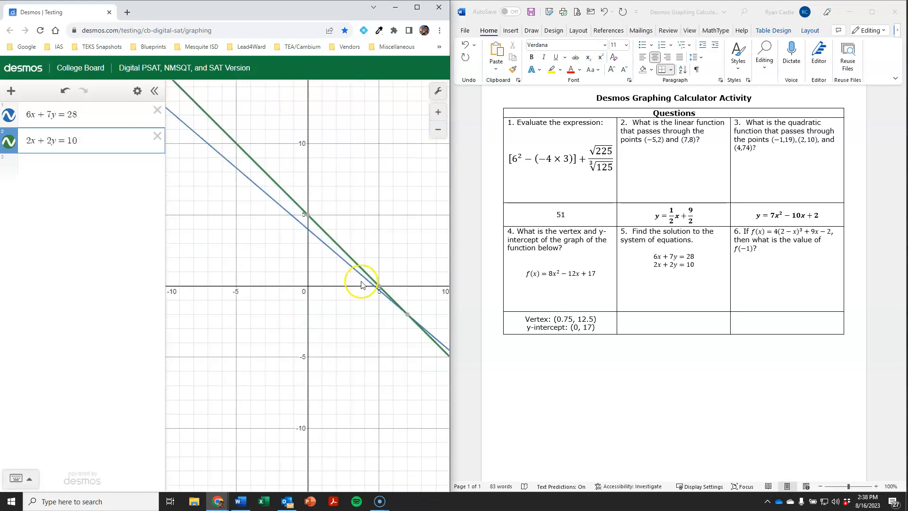
click(407, 314)
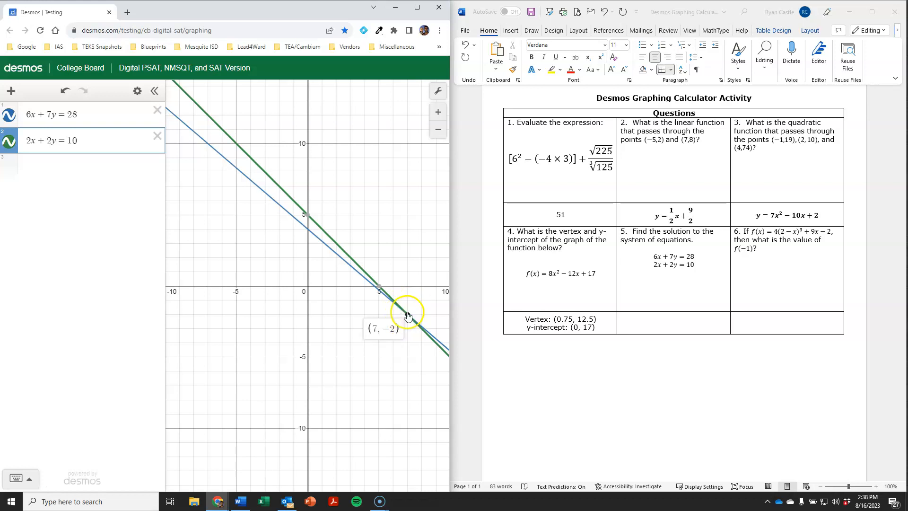
click(669, 322)
click(808, 202)
Step: Insert the equation (7,-2) in question 5's answer cell
key(alt+equal)
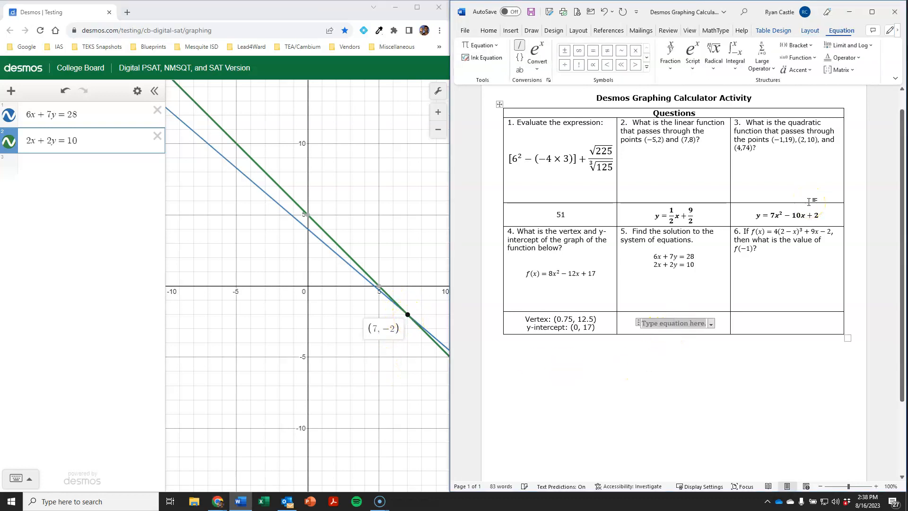
text((7)
text(,-2)
text())
click(724, 216)
Step: Back in Desmos, delete both line equations to empty the expression list
click(242, 279)
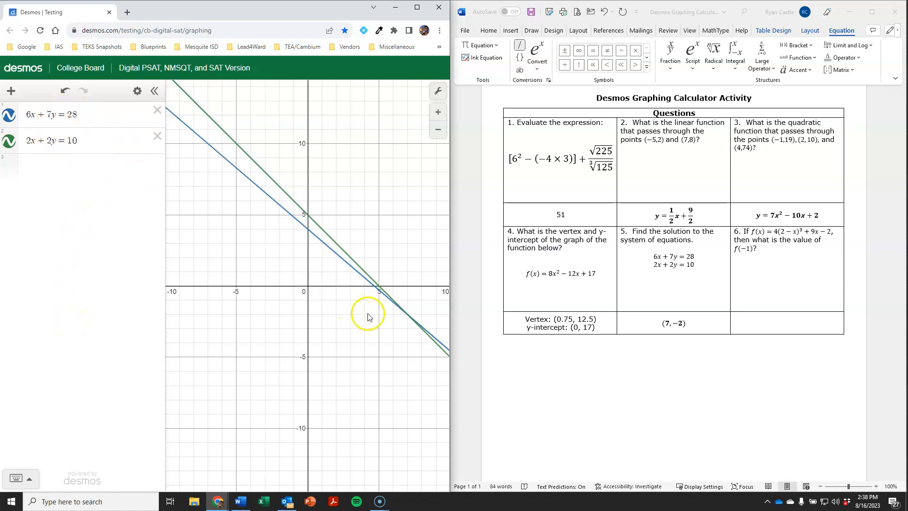
click(157, 111)
click(157, 111)
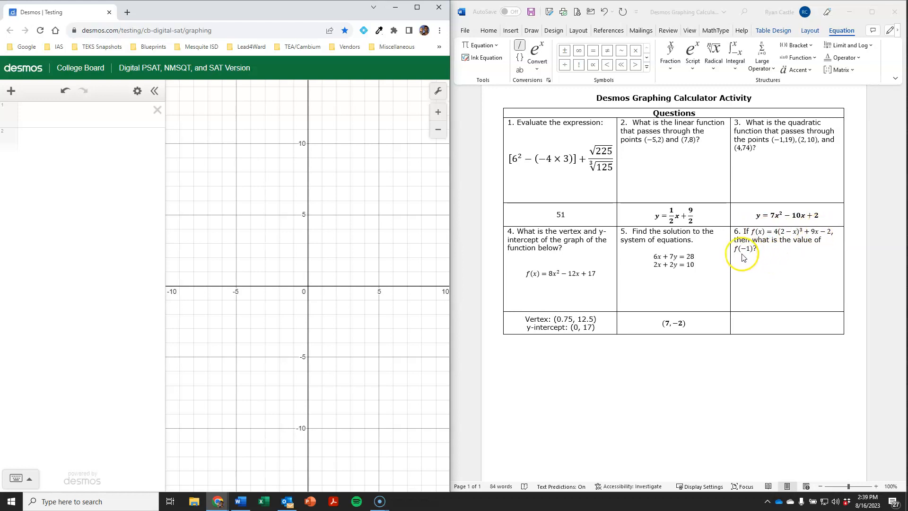
Step: Enter f(x)=4(2−x)^3+9x−2, evaluate f(-1) to get 97, then select question 6's answer cell
click(92, 114)
text(f(x)=)
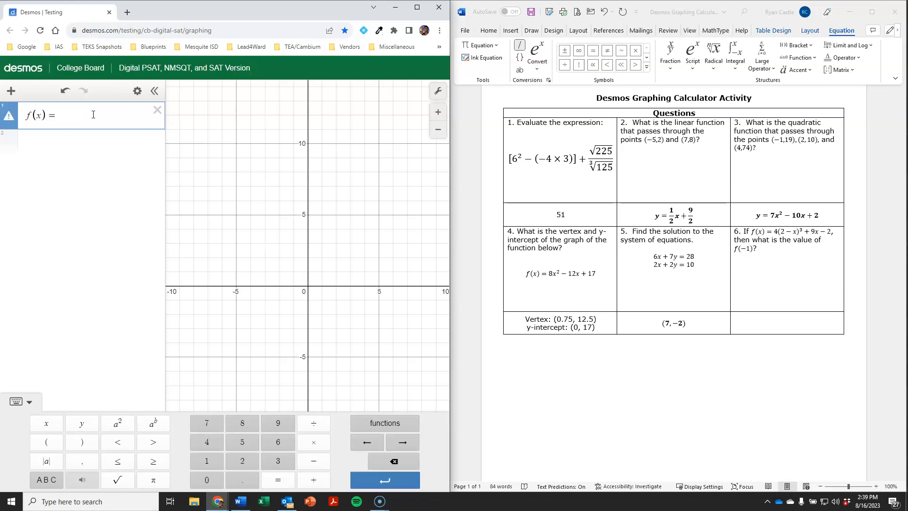
text(4(2-x))
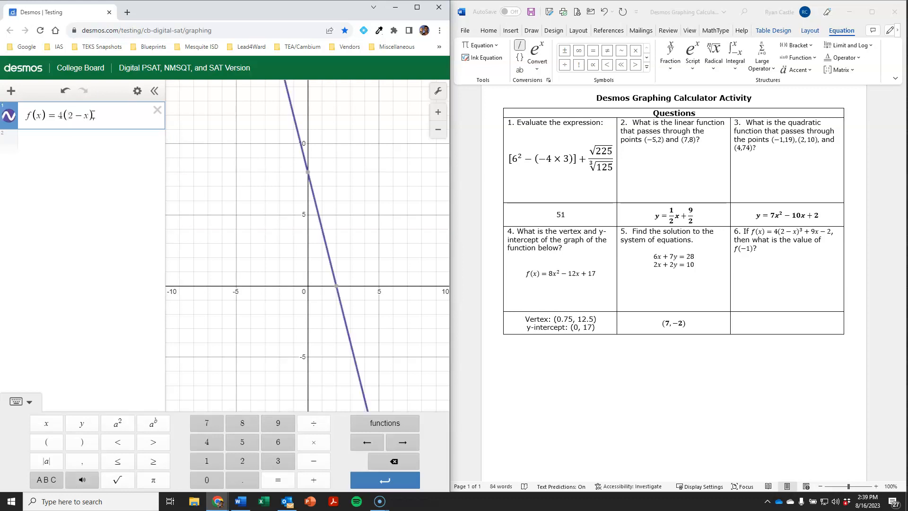
text(^3)
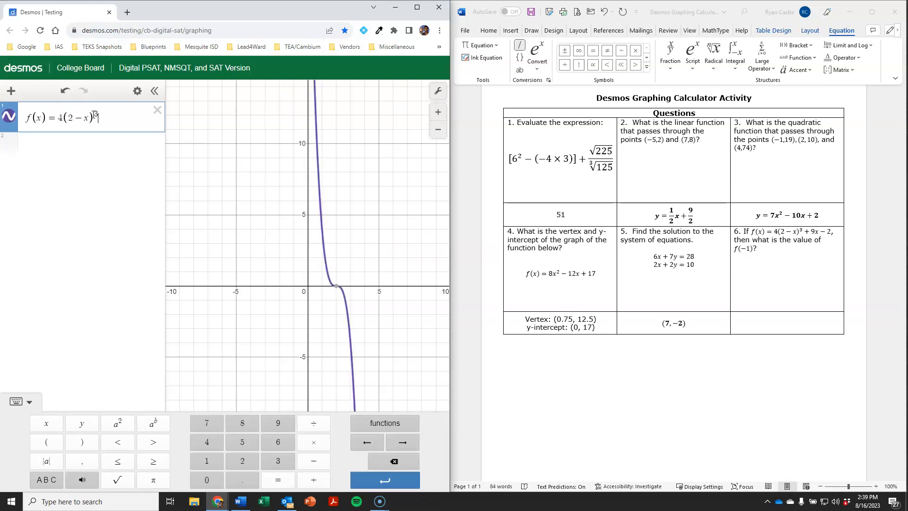
key(Right)
text(+9x-2)
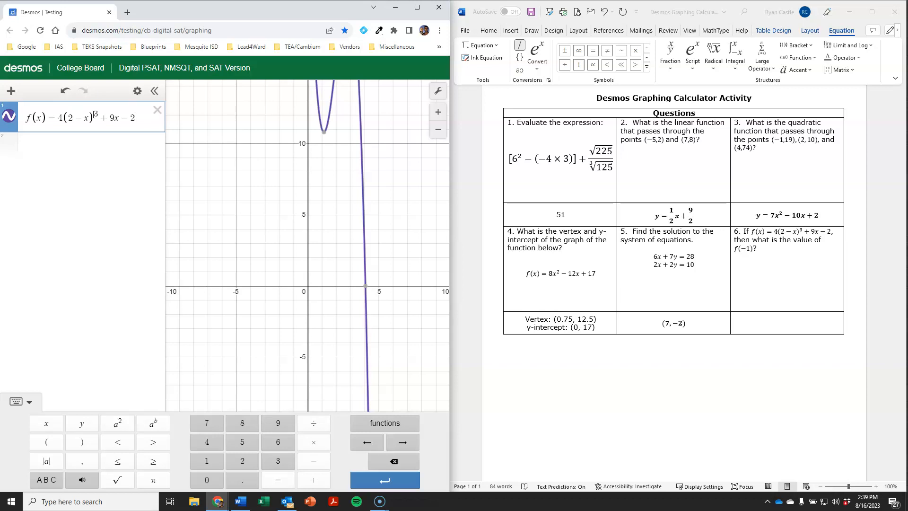
key(Return)
text(f(-1)
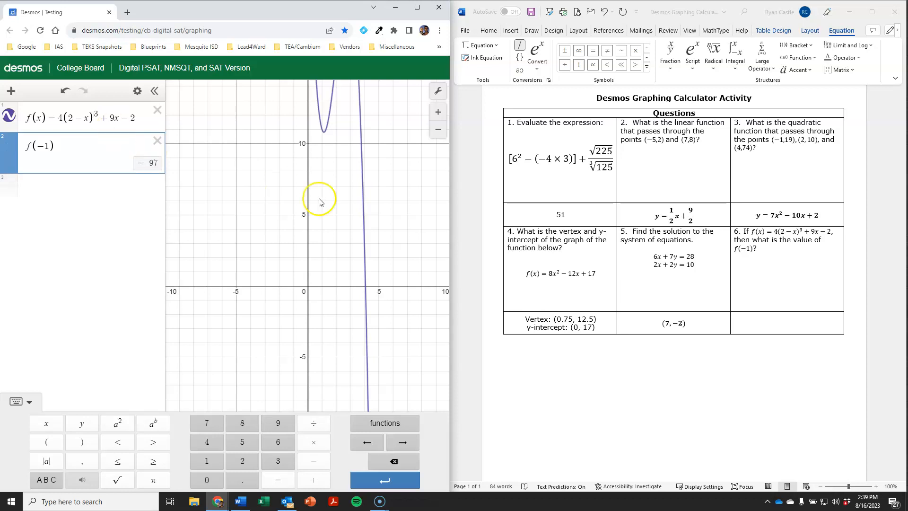
click(791, 321)
Step: Enter 97 in question 6's answer cell
text(97)
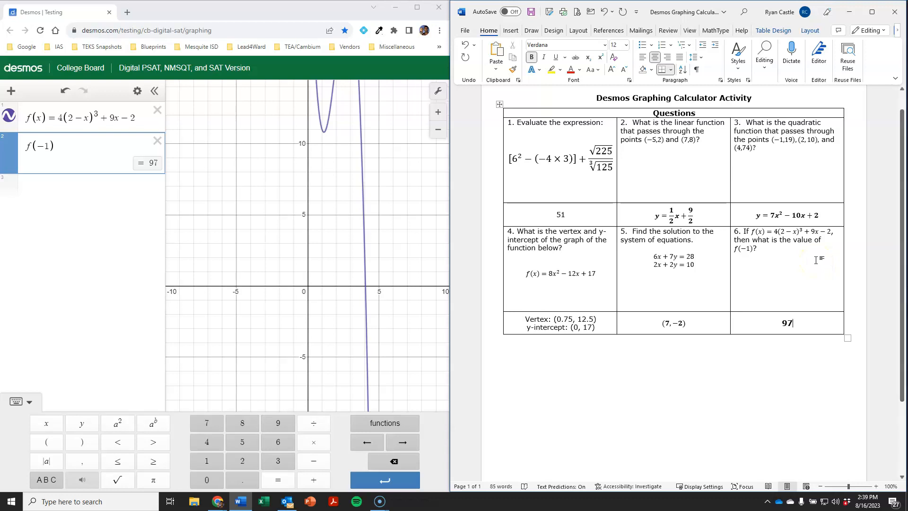